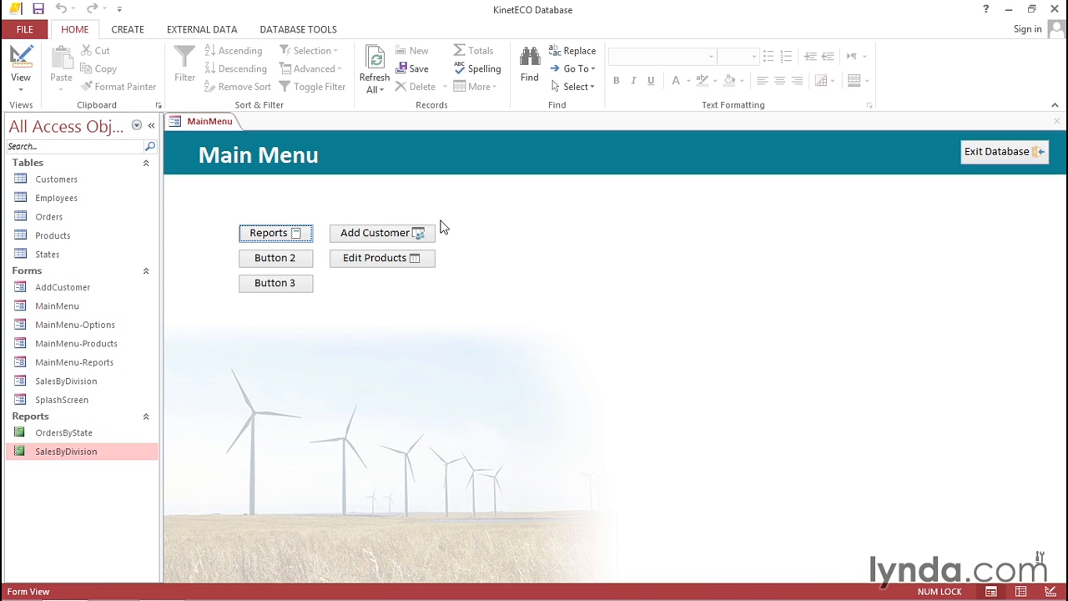
- Open the MainMenu form in Design View and set the Add Customer button's caption to "Add &Customer"
right_click(454, 215)
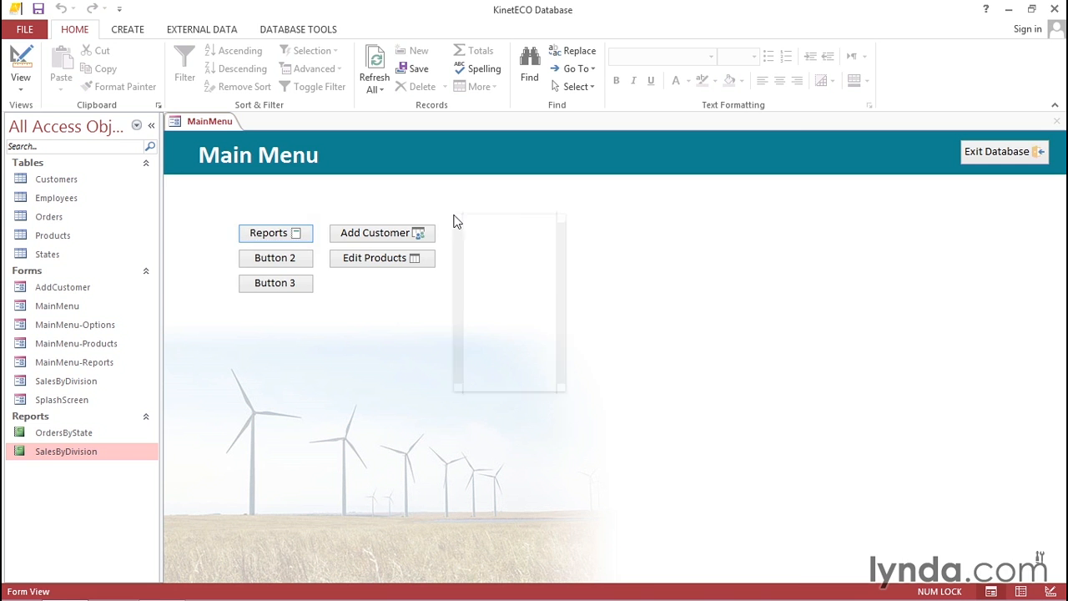
left_click(490, 244)
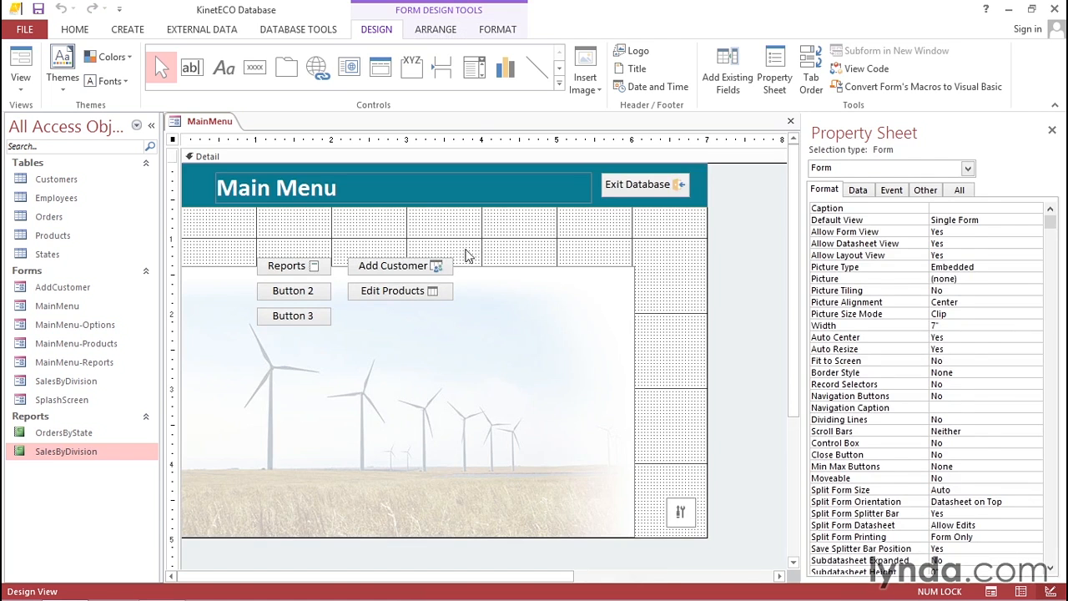
left_click(395, 262)
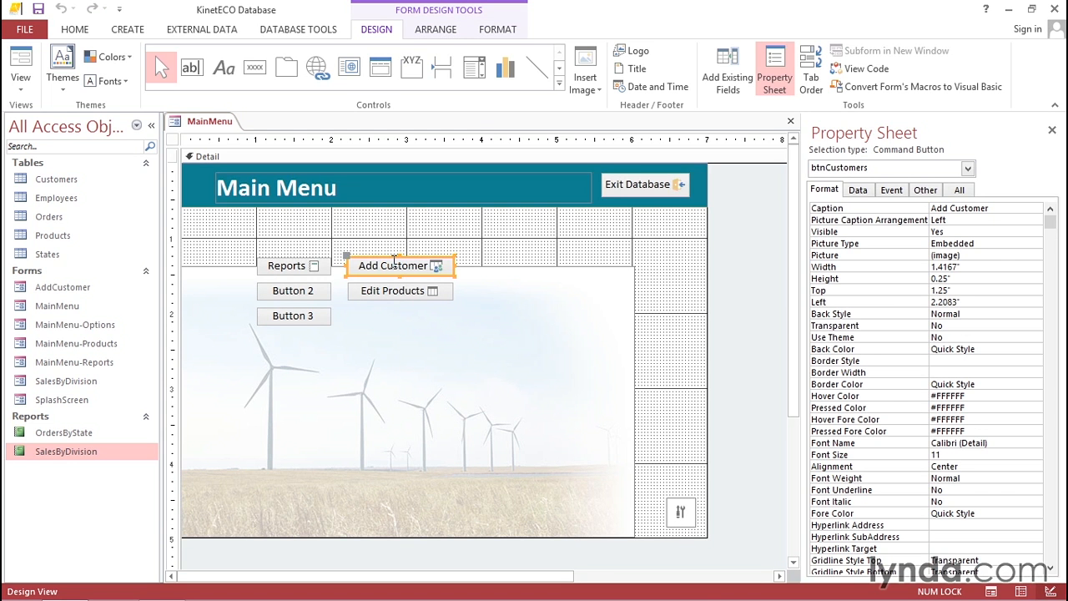
left_click(950, 207)
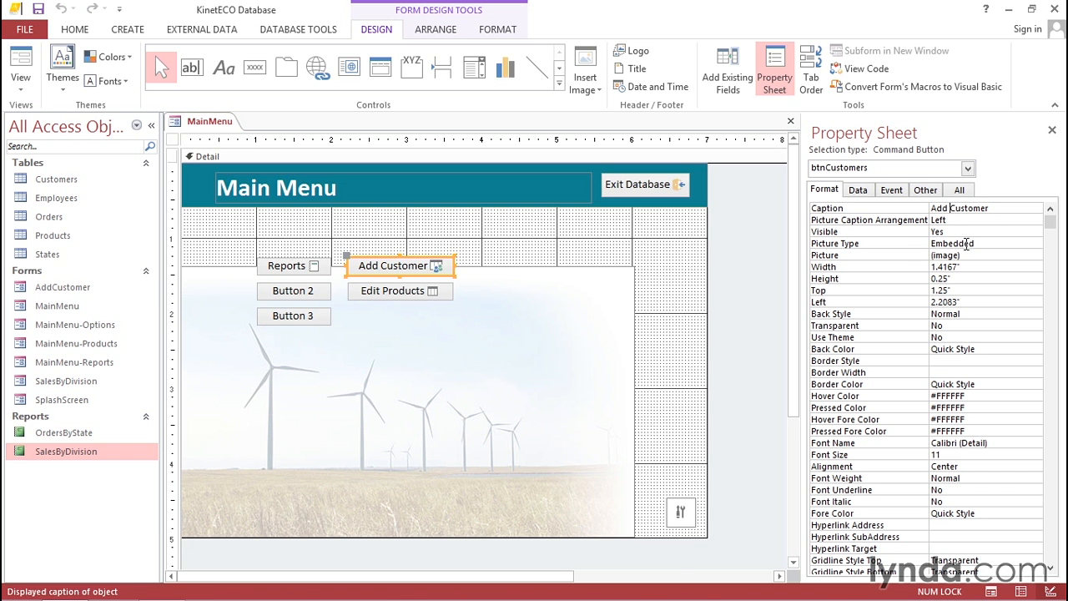
type("&")
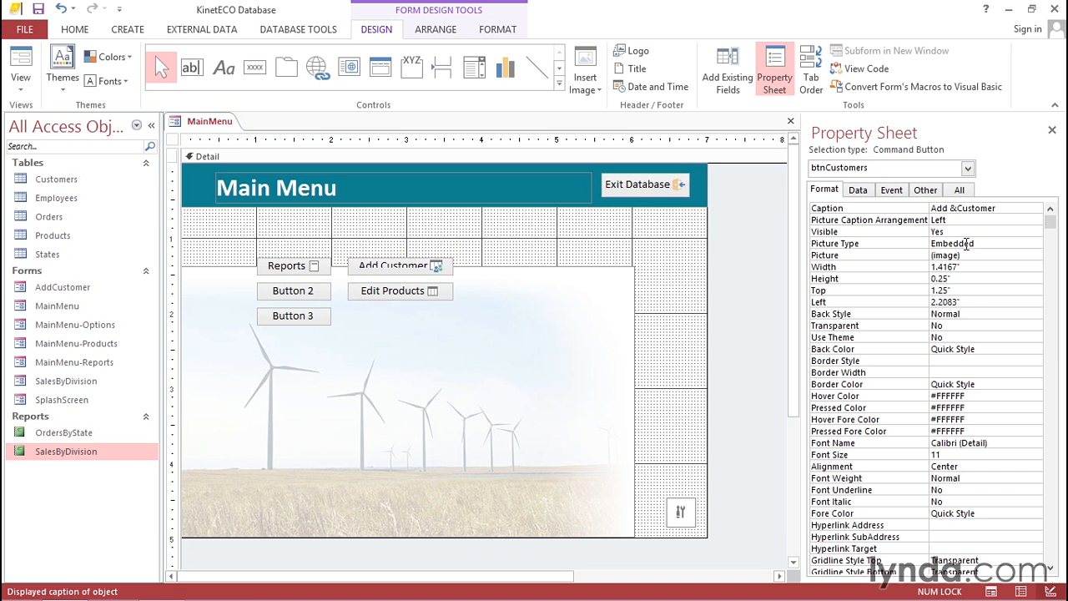
key("Return")
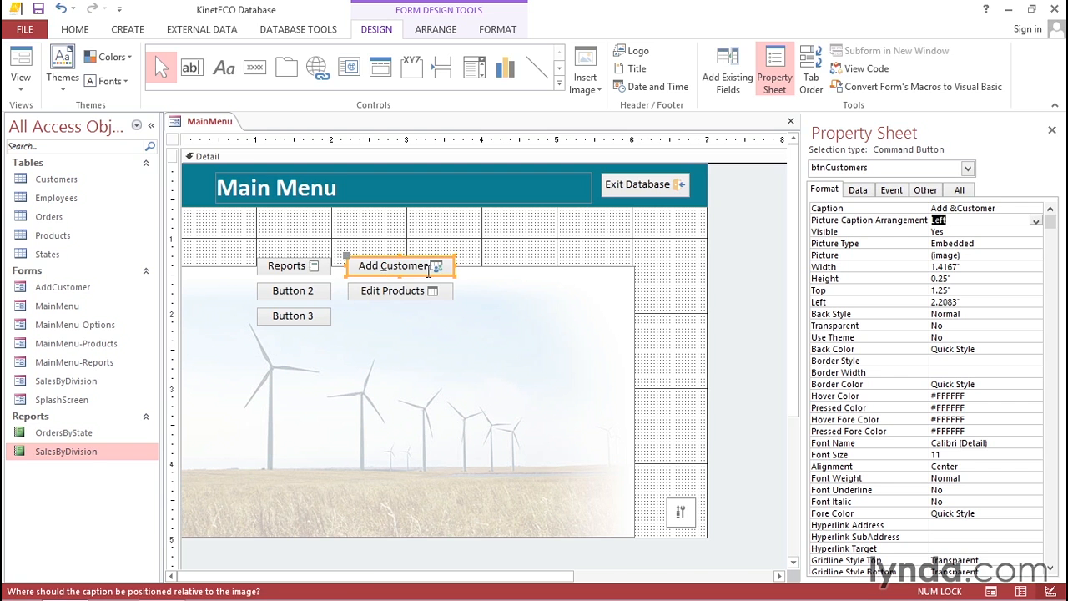
- Set the caption of the Edit Products button to "Edit &Products"
left_click(397, 300)
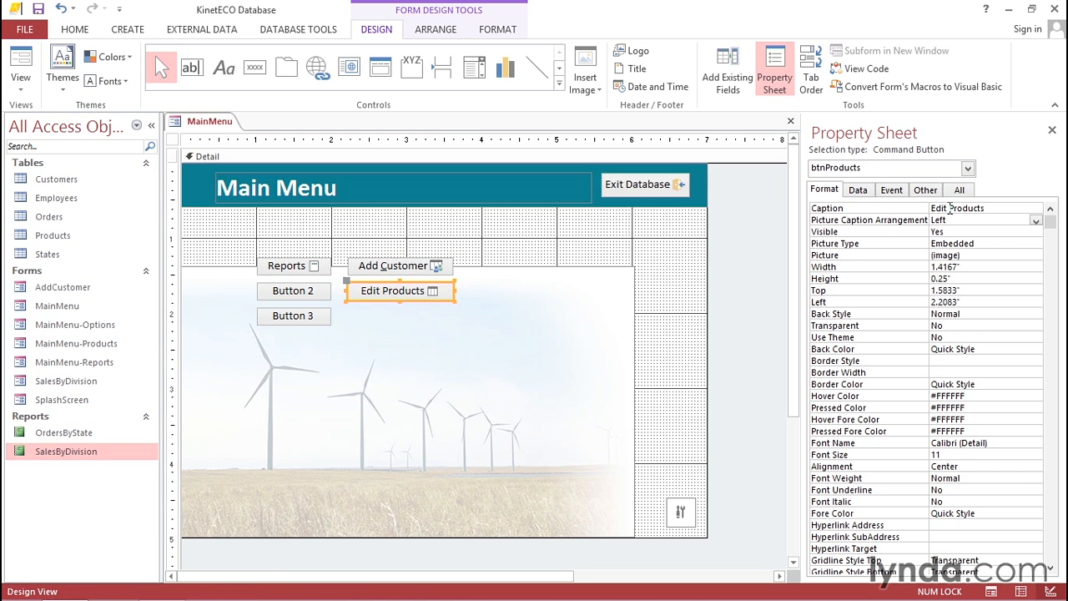
left_click(949, 208)
type("&")
key("Return")
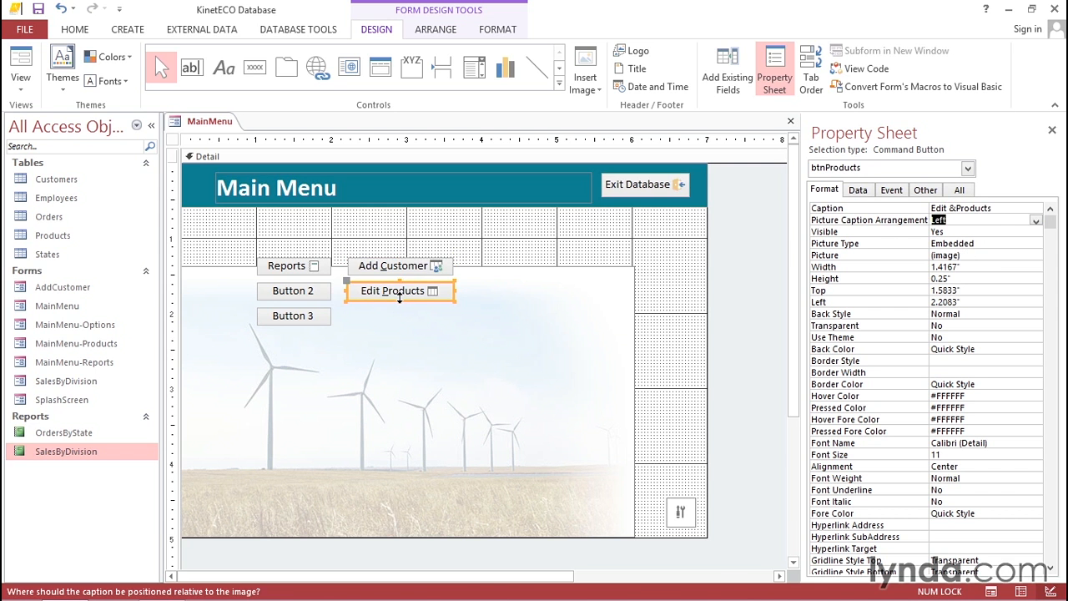
- Set the caption of the Reports button to "&Reports"
left_click(283, 269)
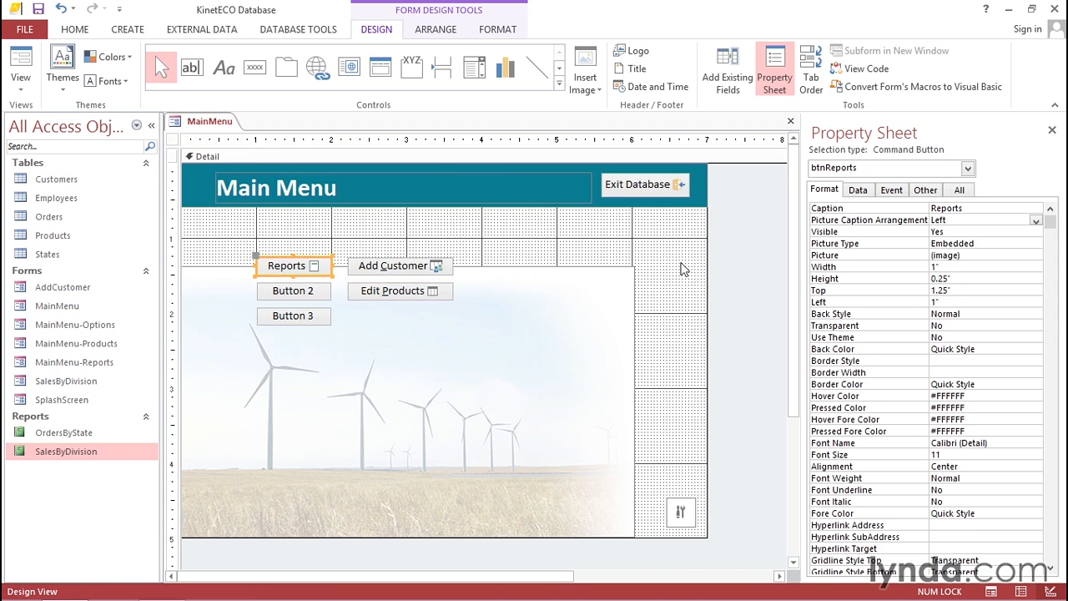
left_click(931, 208)
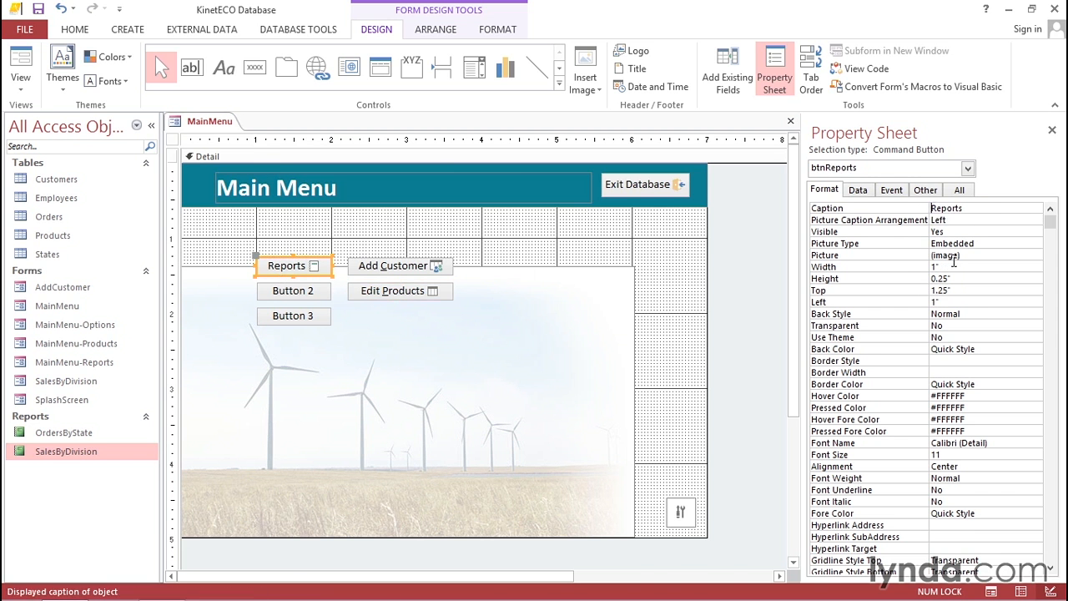
type("&")
key("Return")
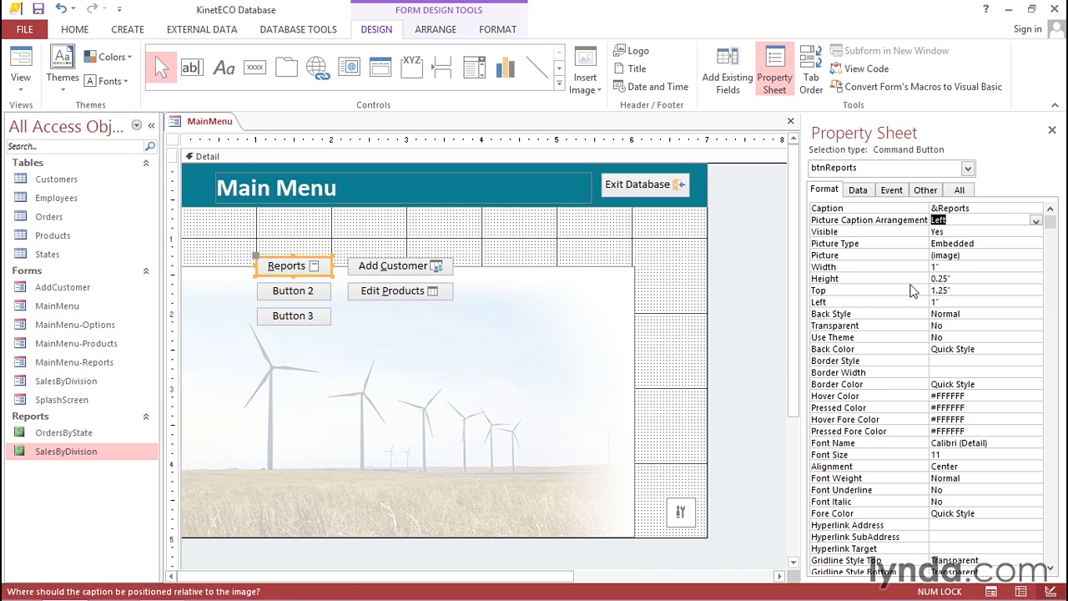
- Set the caption of the Exit Database button in the form's banner to "E&xit Database"
left_click(615, 186)
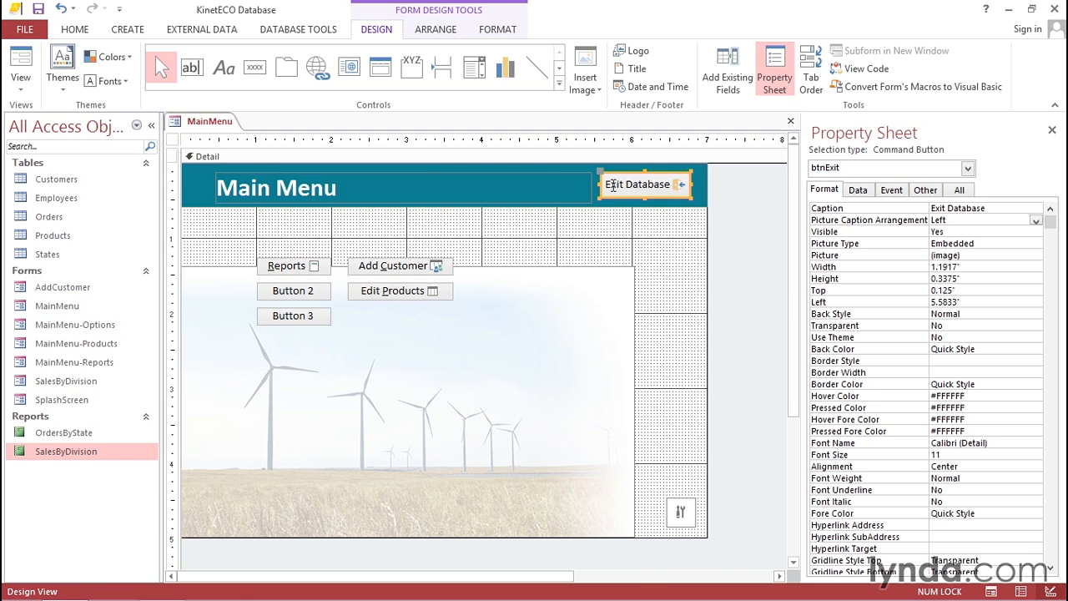
left_click(931, 207)
type("&")
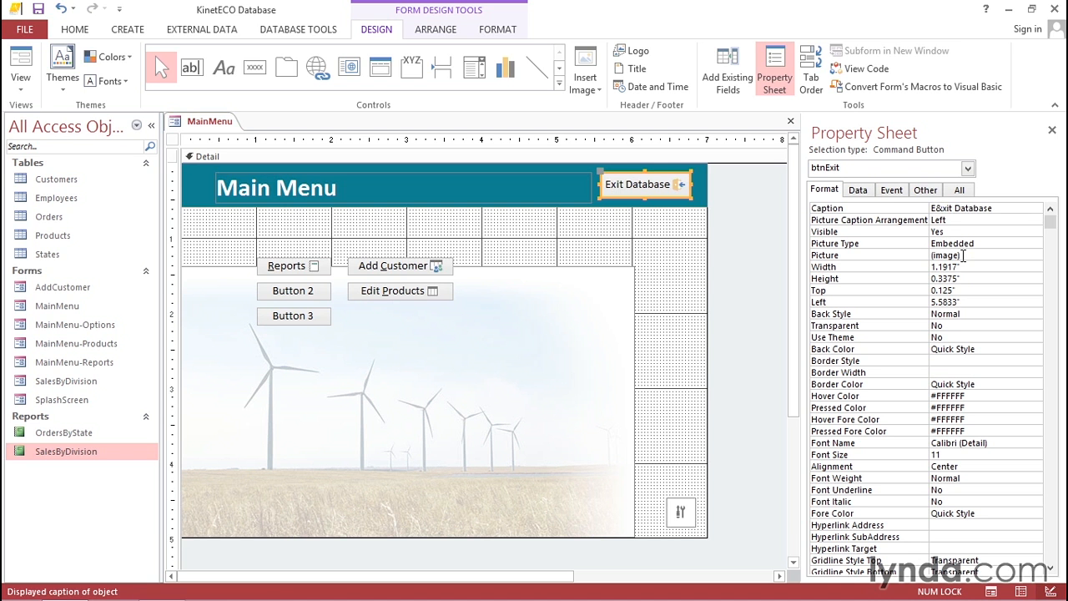
key("Return")
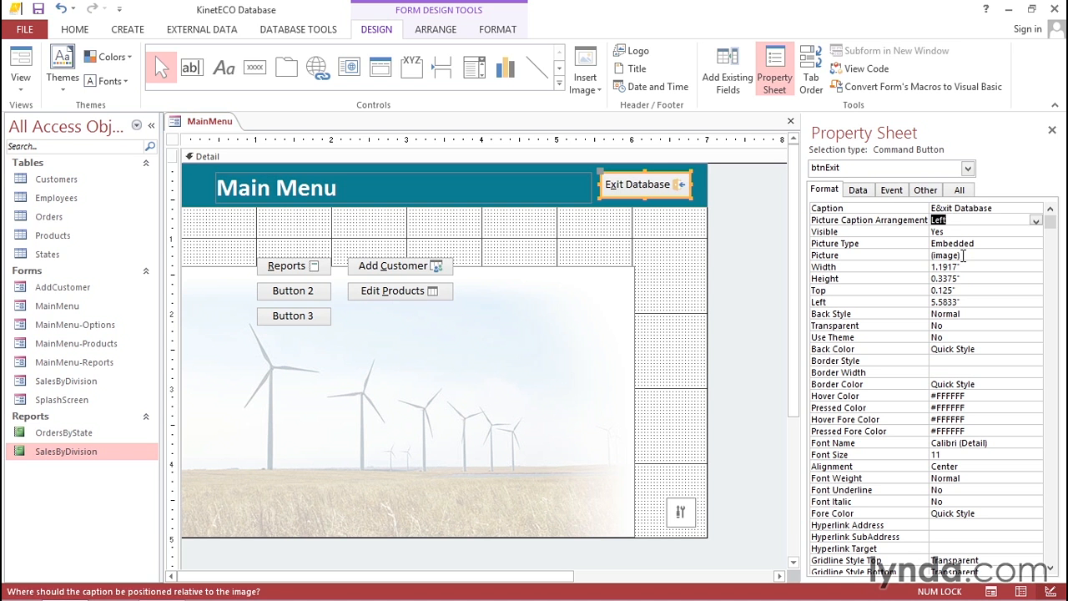
- Set the caption of the tools-icon button that opens the options form to "&Options"
left_click(684, 514)
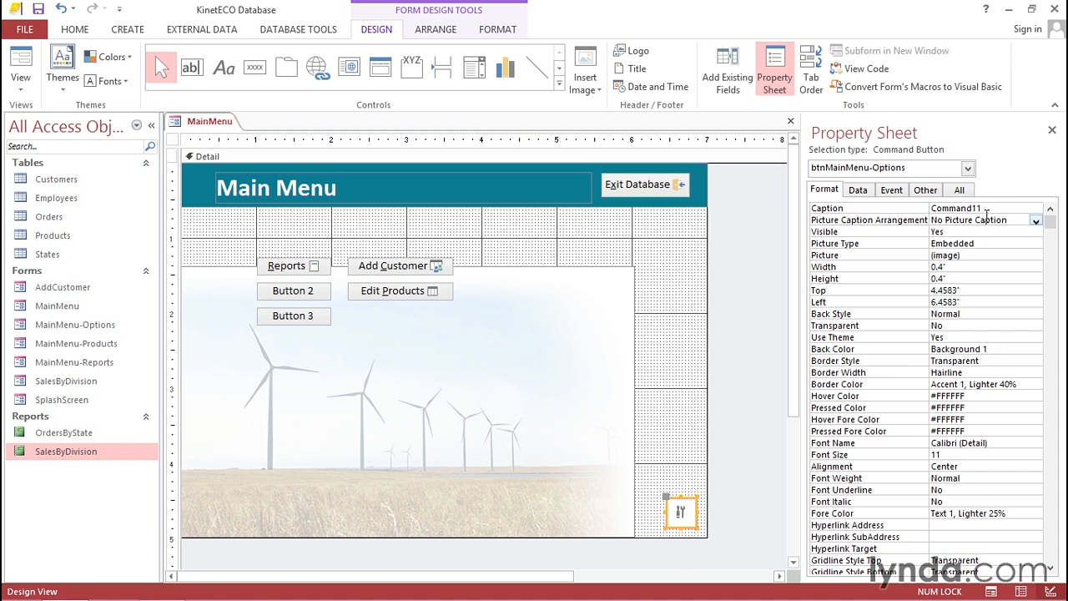
double_click(996, 205)
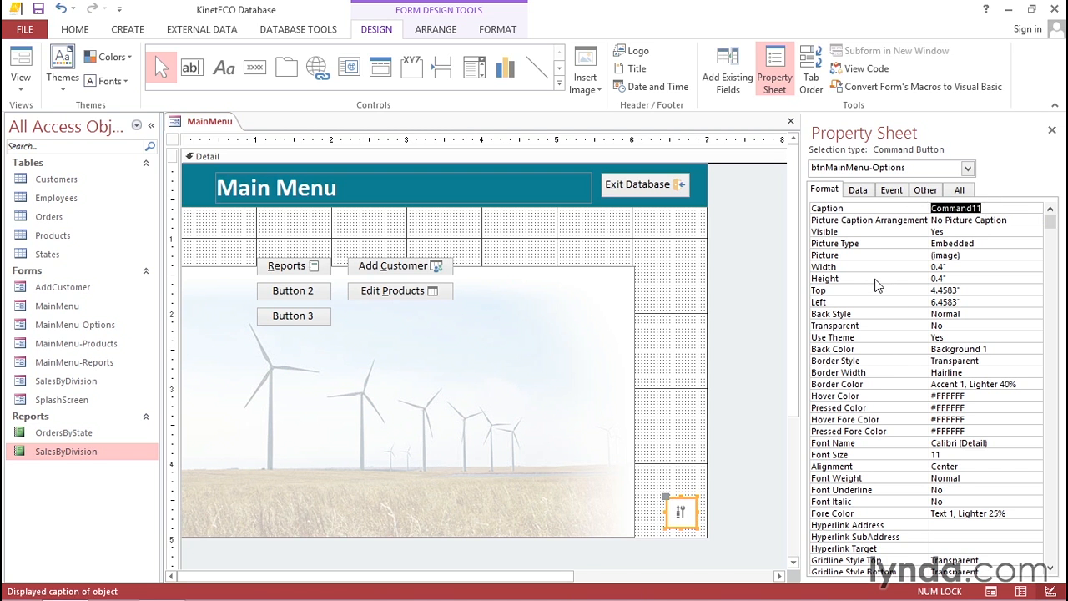
type("&Options")
key("Tab")
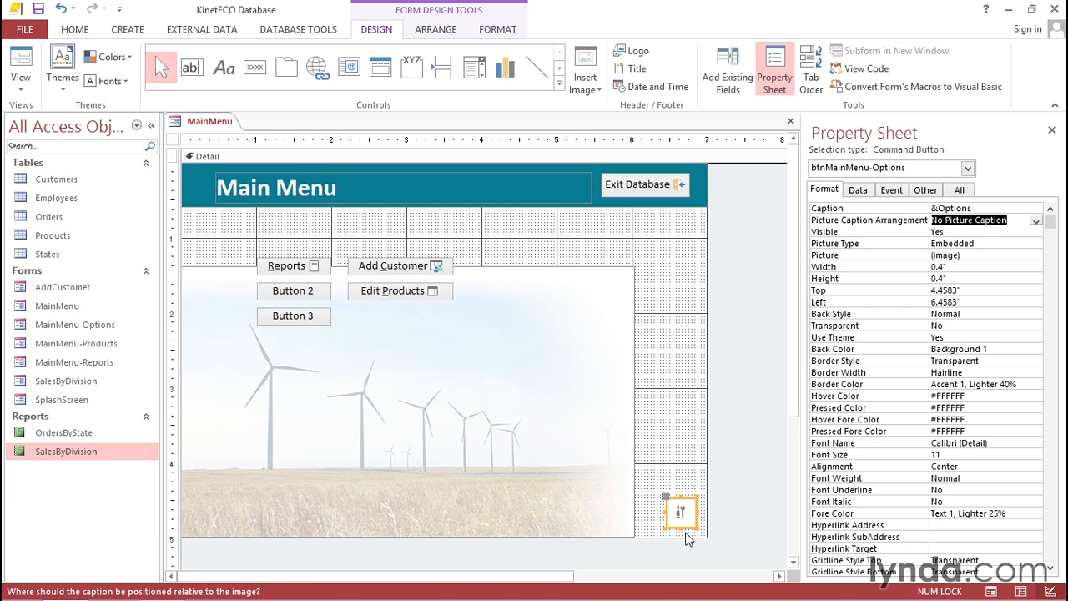
- In Form View, test the Add Customer and Edit Products access shortcuts, saving the MainMenu design changes and returning to the main menu after each form
left_click(21, 60)
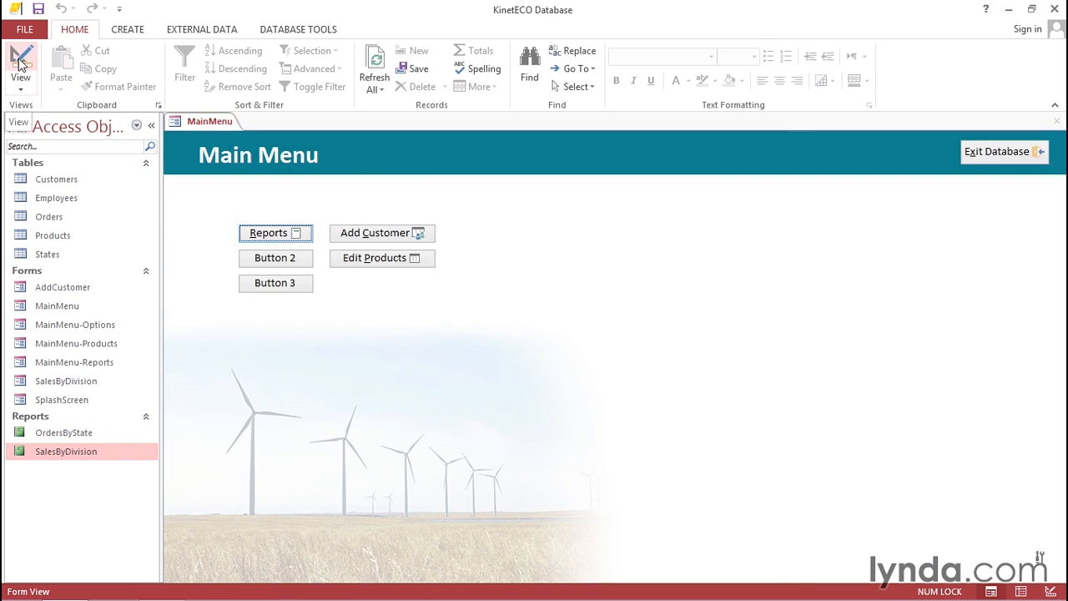
key("alt+c")
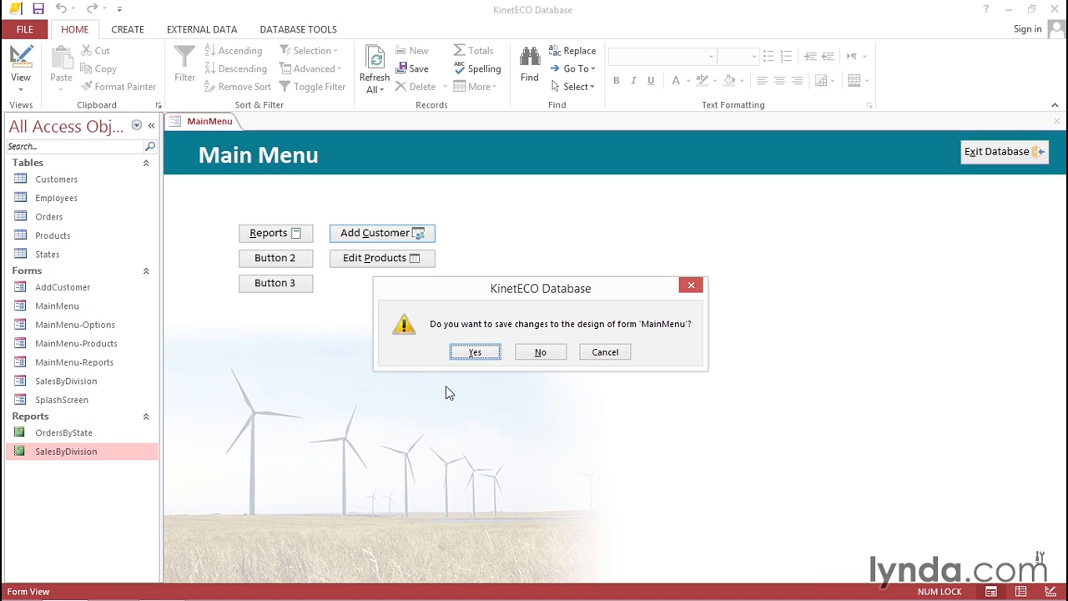
left_click(477, 354)
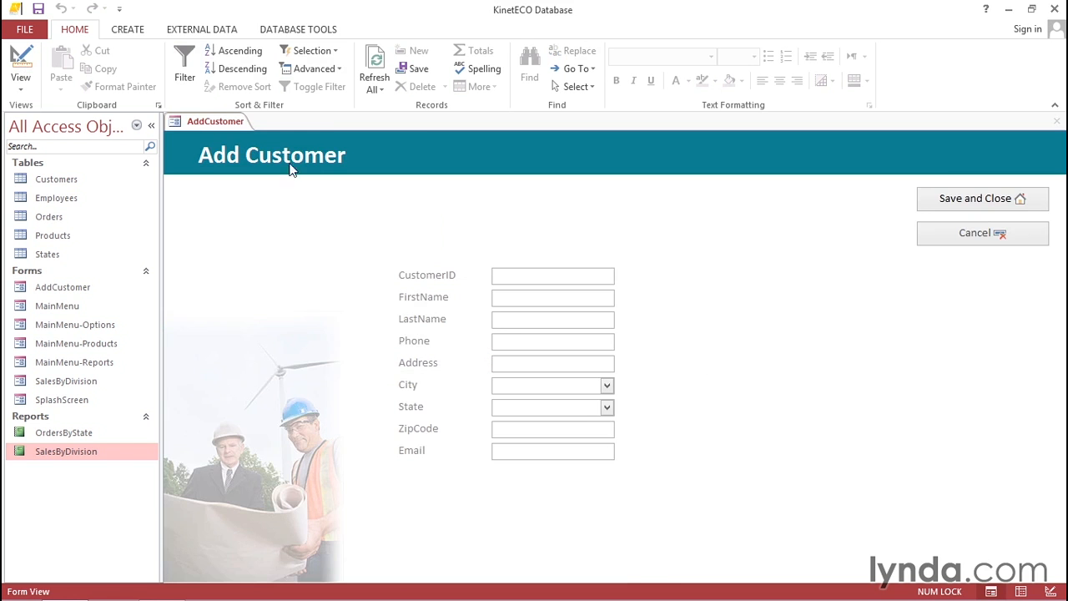
left_click(972, 237)
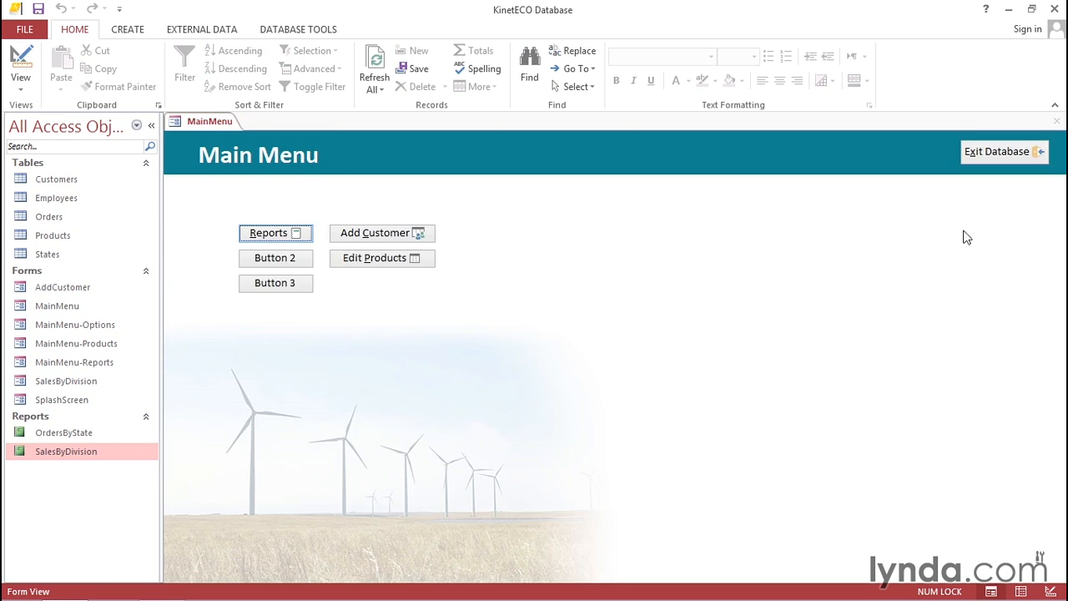
left_click(372, 259)
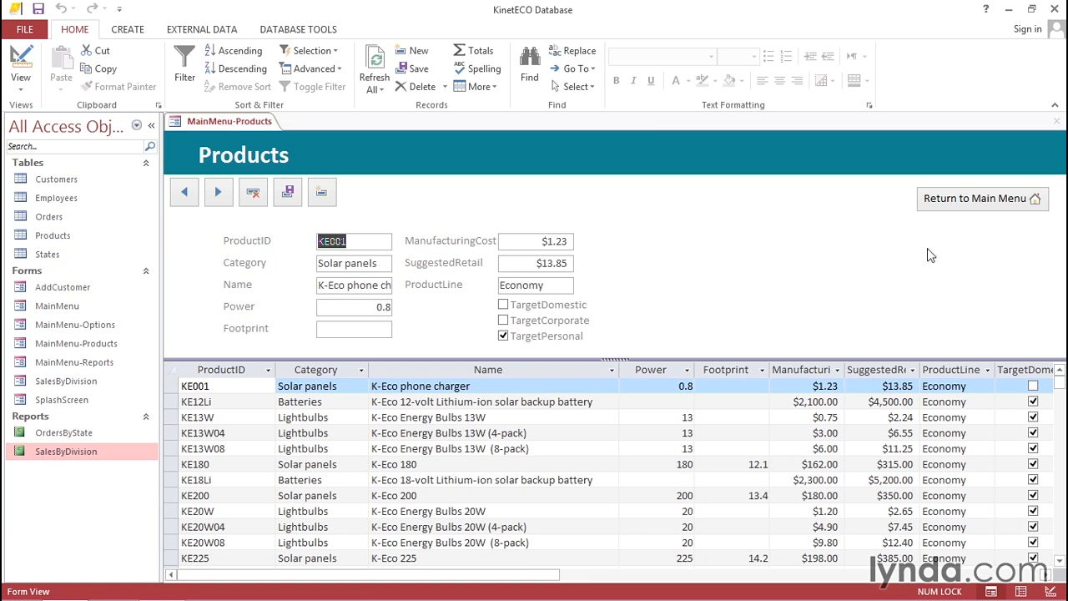
left_click(980, 201)
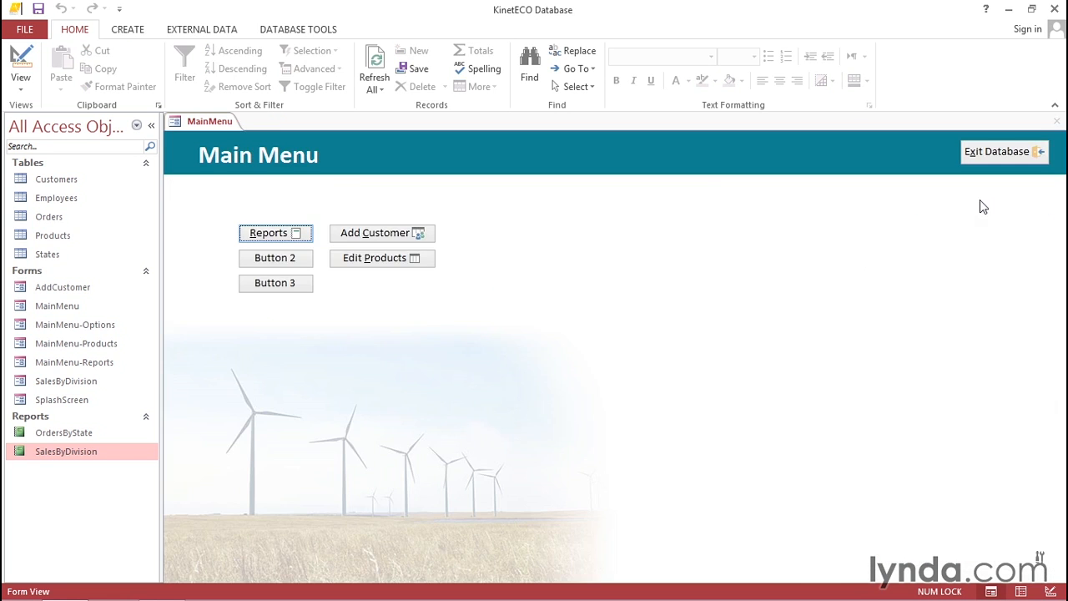
- Open the MainMenu-Options form in Design View and set its return button's caption to "Return to &Main Menu"
key("alt+o")
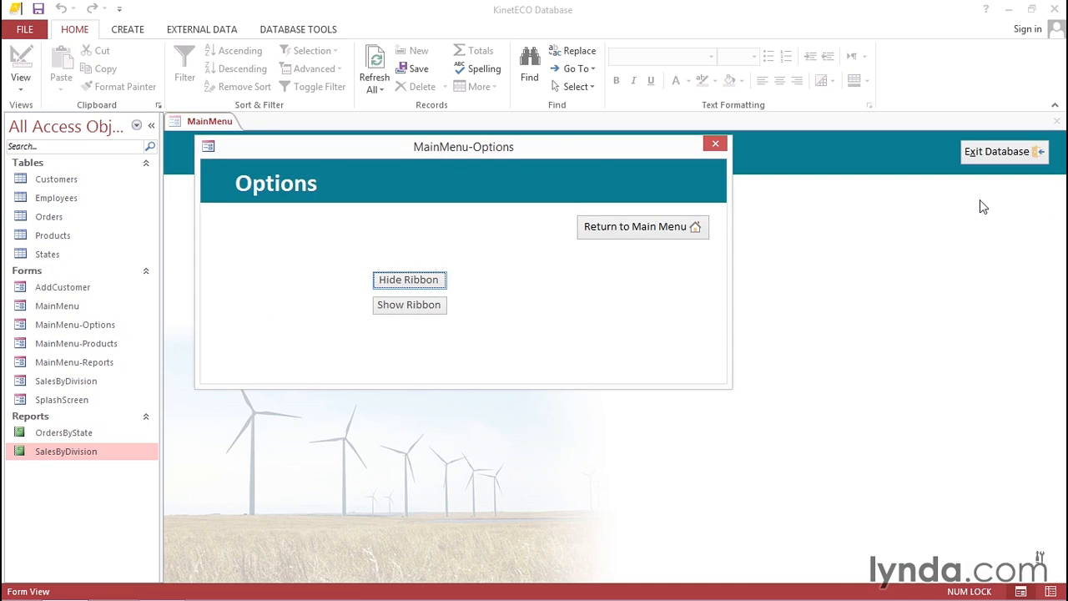
right_click(466, 181)
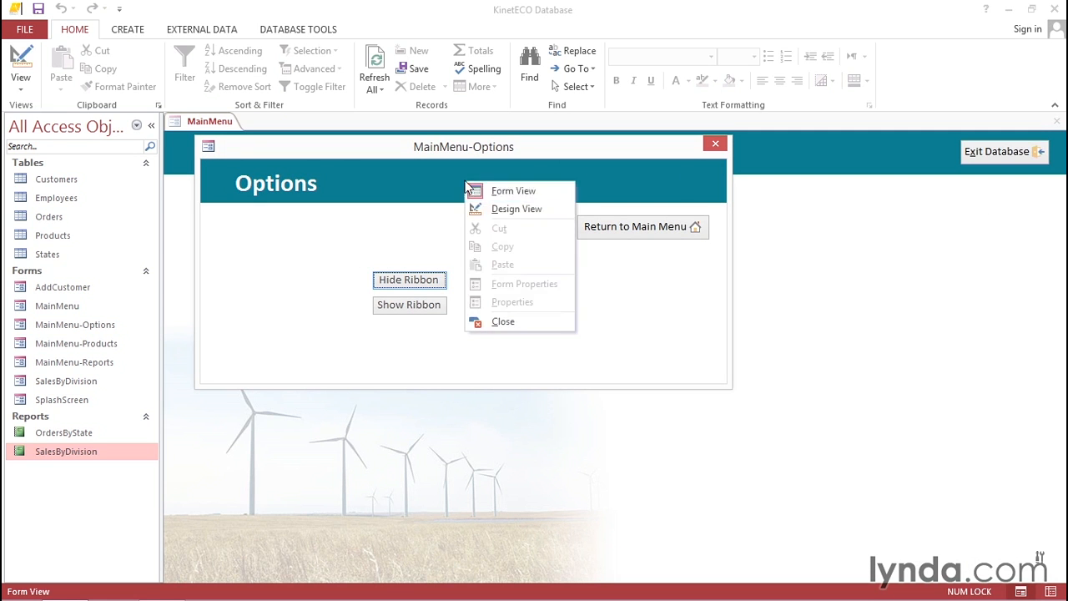
left_click(514, 209)
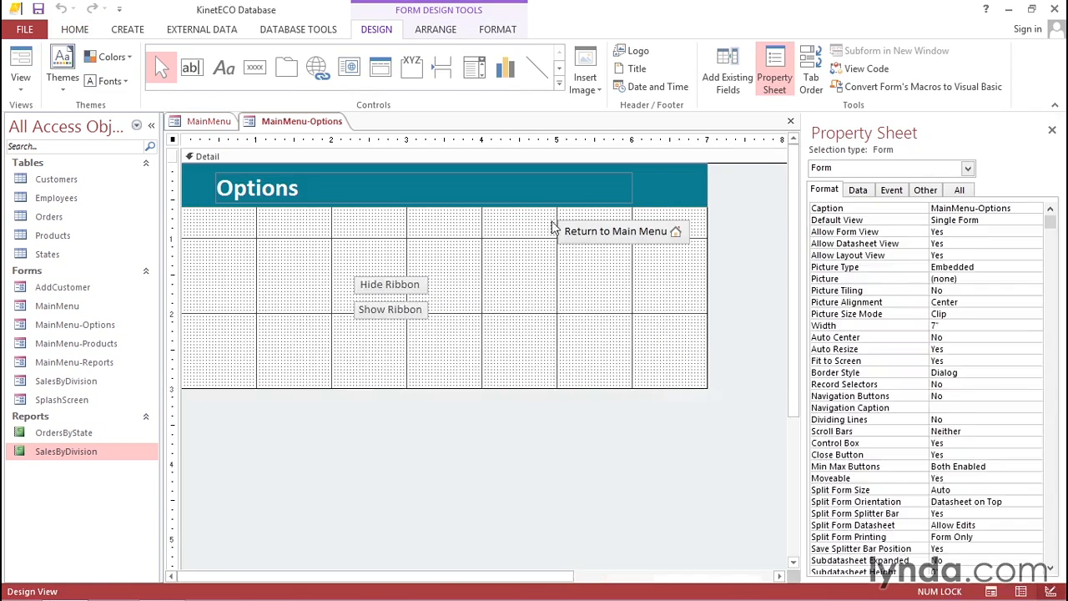
left_click(568, 238)
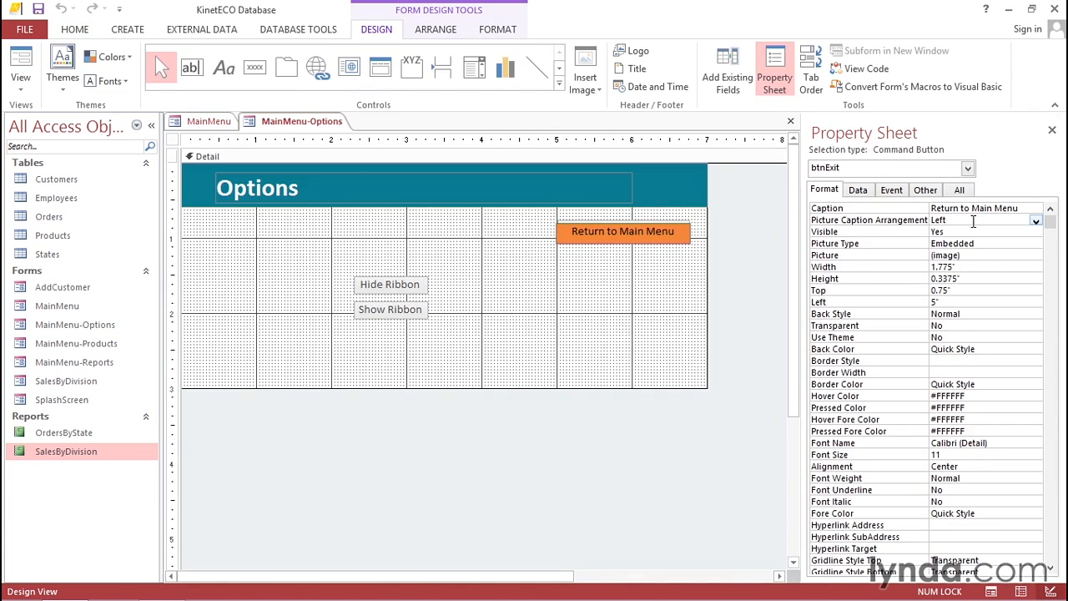
left_click(930, 208)
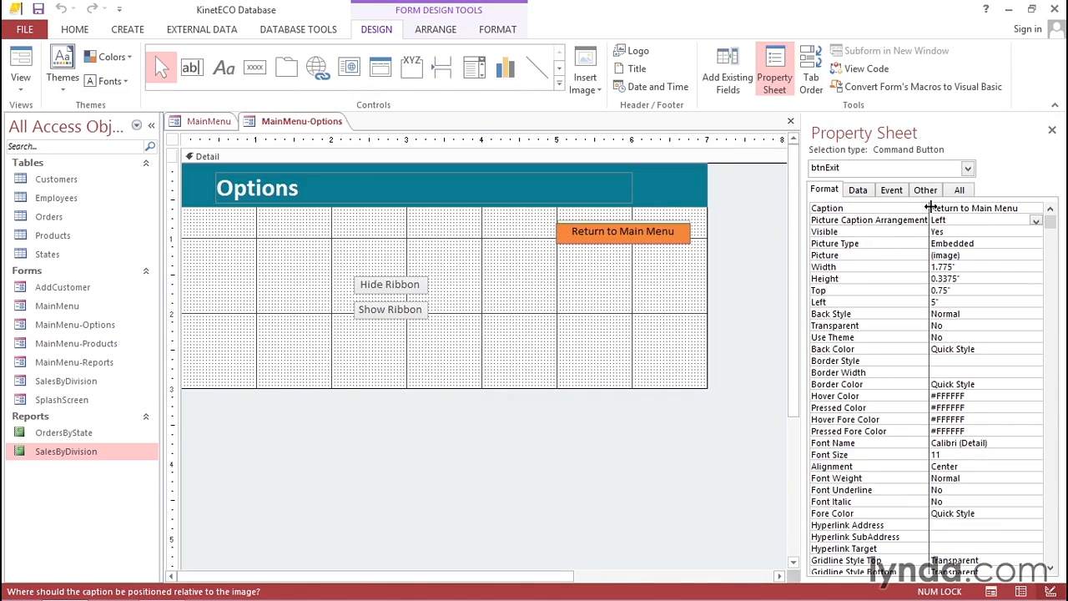
left_click(978, 209)
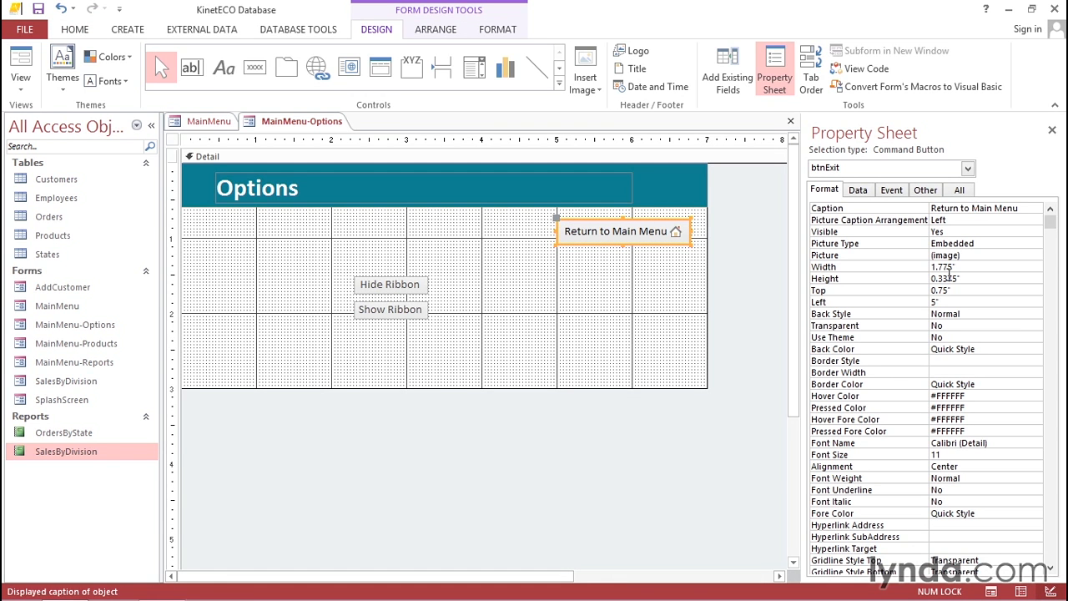
type("&")
- Set the caption of the Hide Ribbon button to "&Hide Ribbon"
left_click(365, 287)
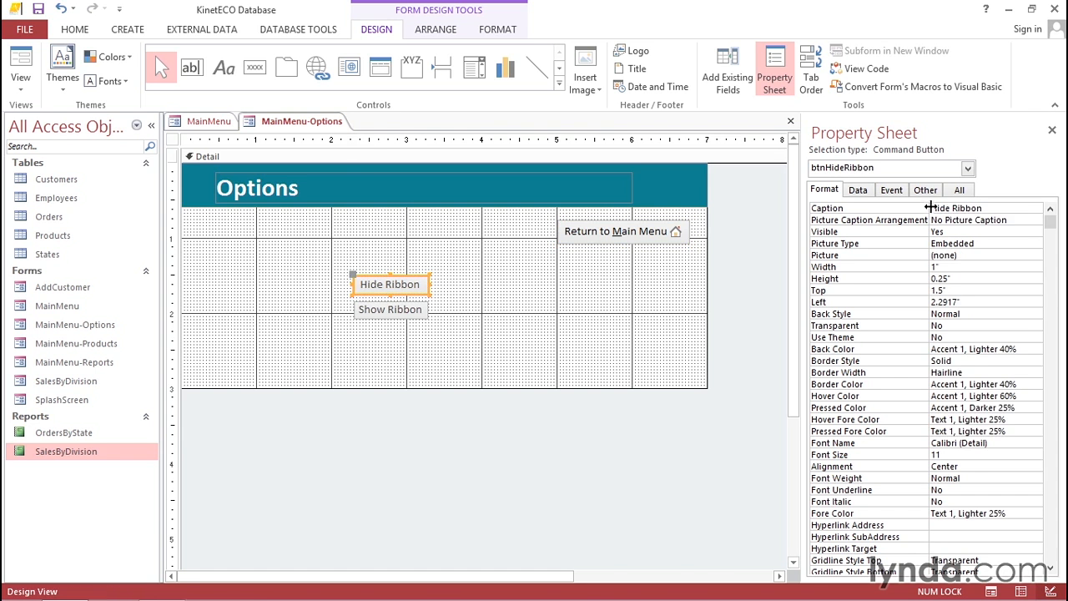
left_click(930, 204)
left_click(933, 206)
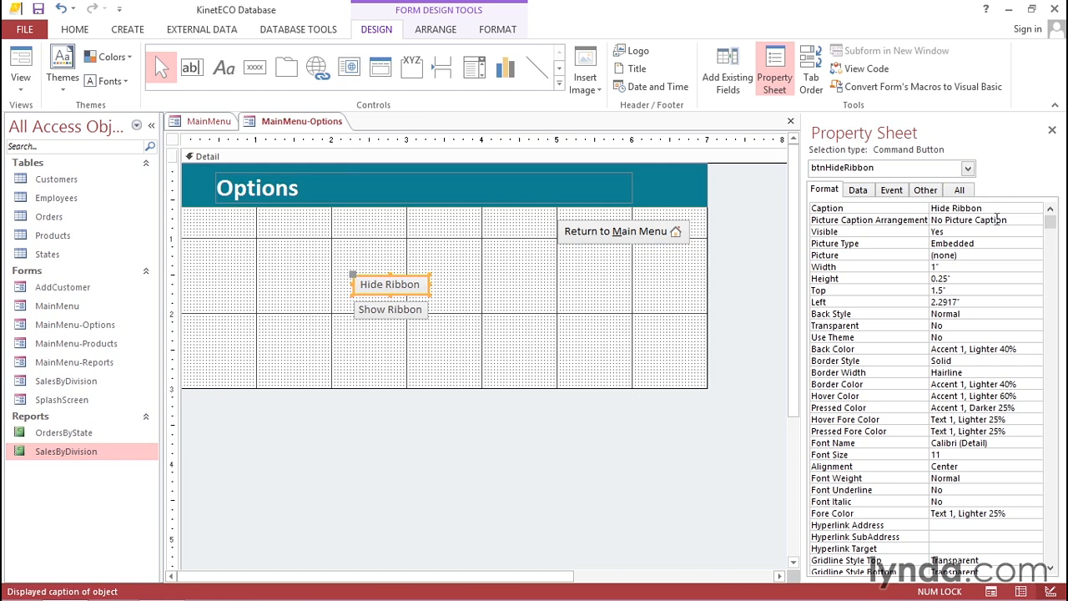
type("&")
- Set the caption of the Show Ribbon button to "&Show Ribbon"
left_click(392, 308)
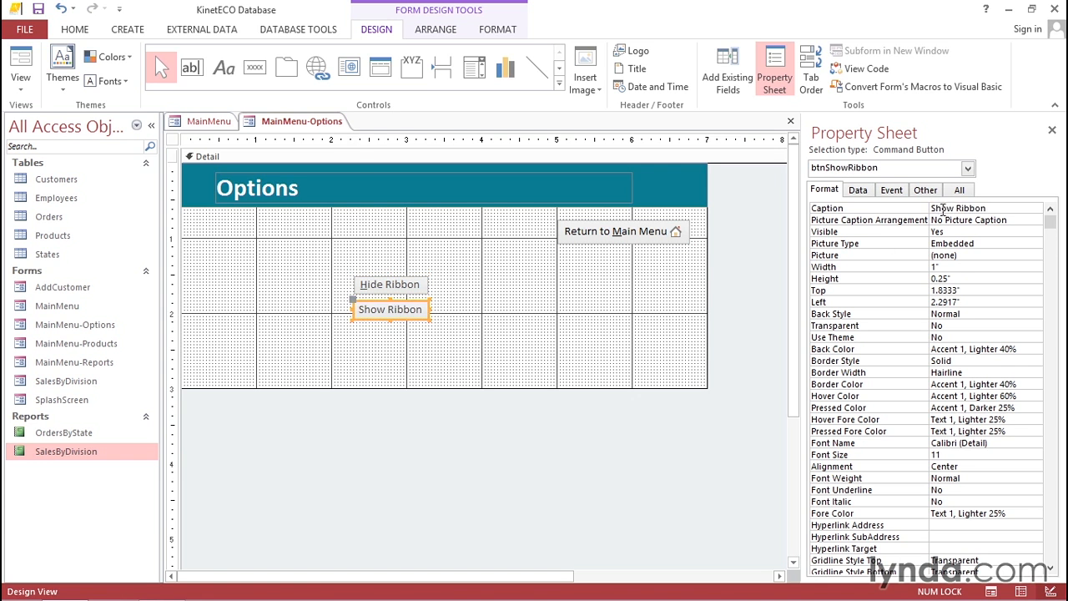
left_click(932, 207)
type("&")
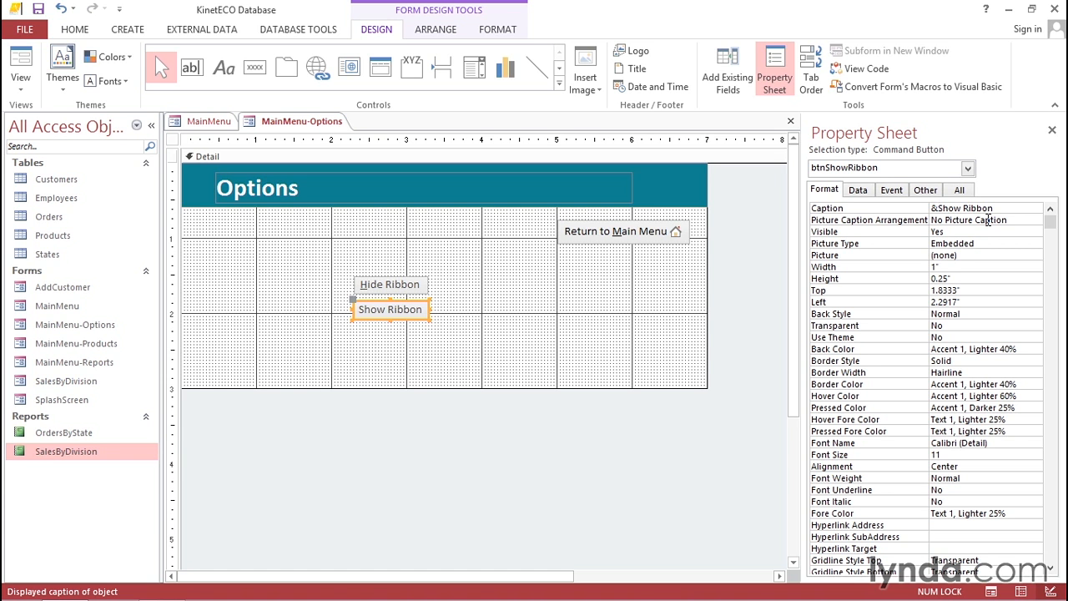
- Set the Cancel property of the Return to Main Menu button on the MainMenu-Options form to Yes
left_click(595, 237)
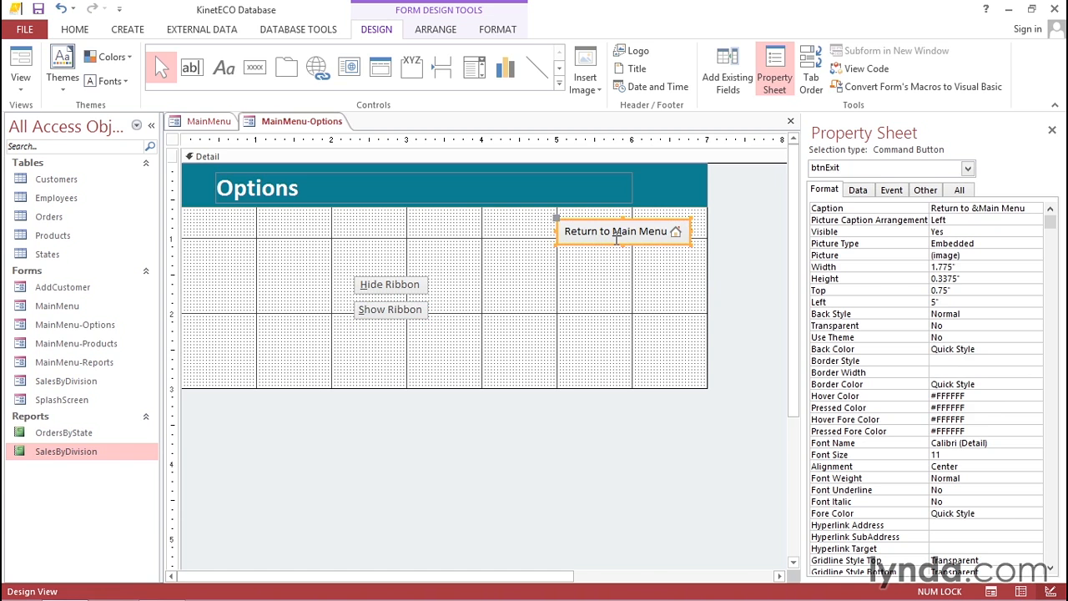
left_click(936, 191)
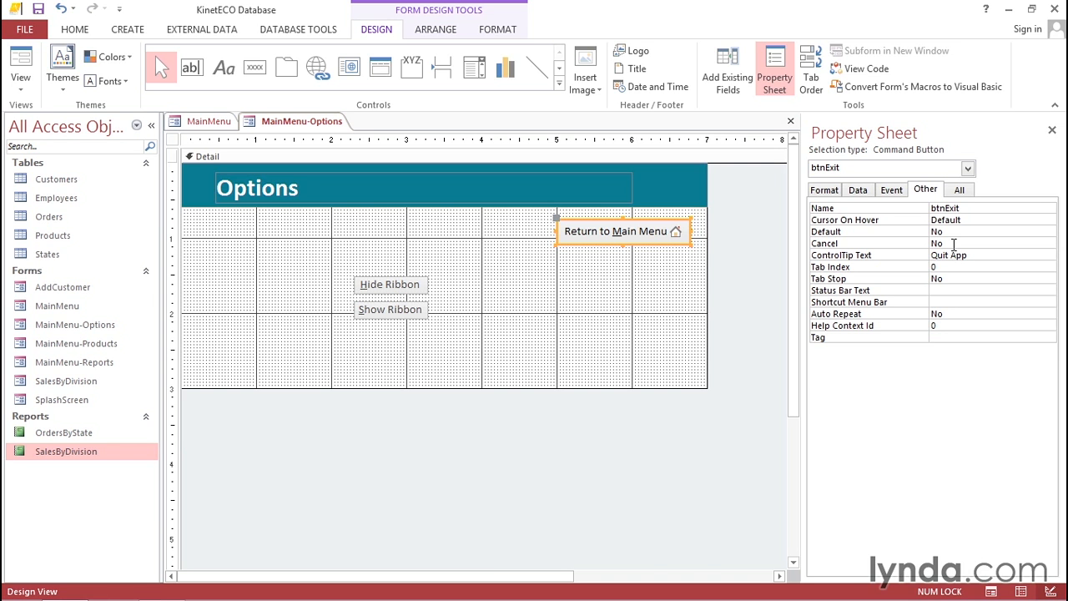
left_click(953, 239)
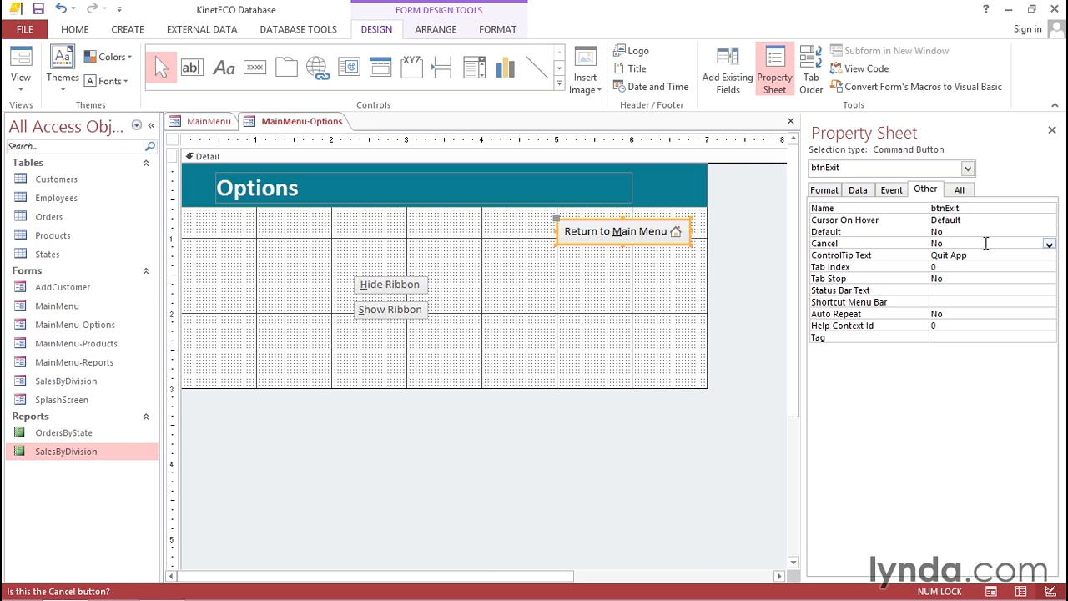
left_click(1048, 244)
left_click(1002, 254)
- In Form View, test cancelling out of the MainMenu-Options form and save its design changes
left_click(21, 65)
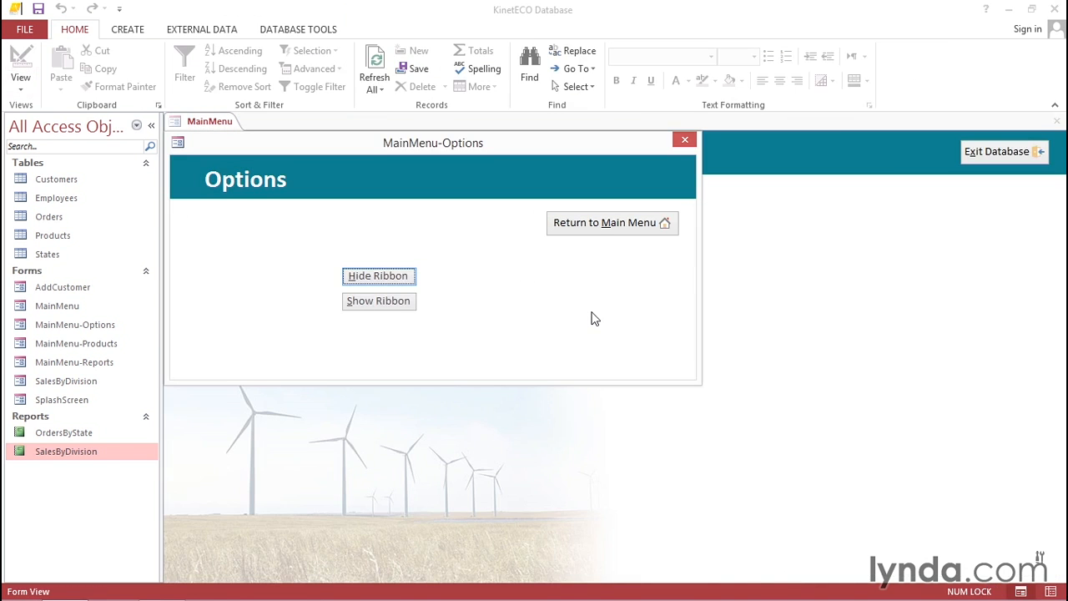
key("Escape")
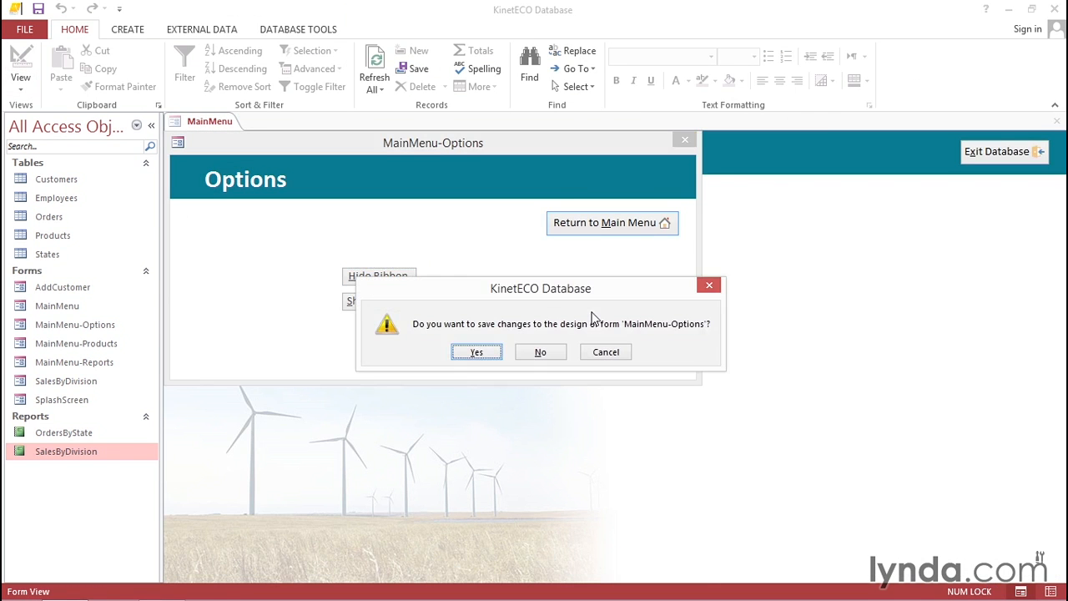
left_click(475, 351)
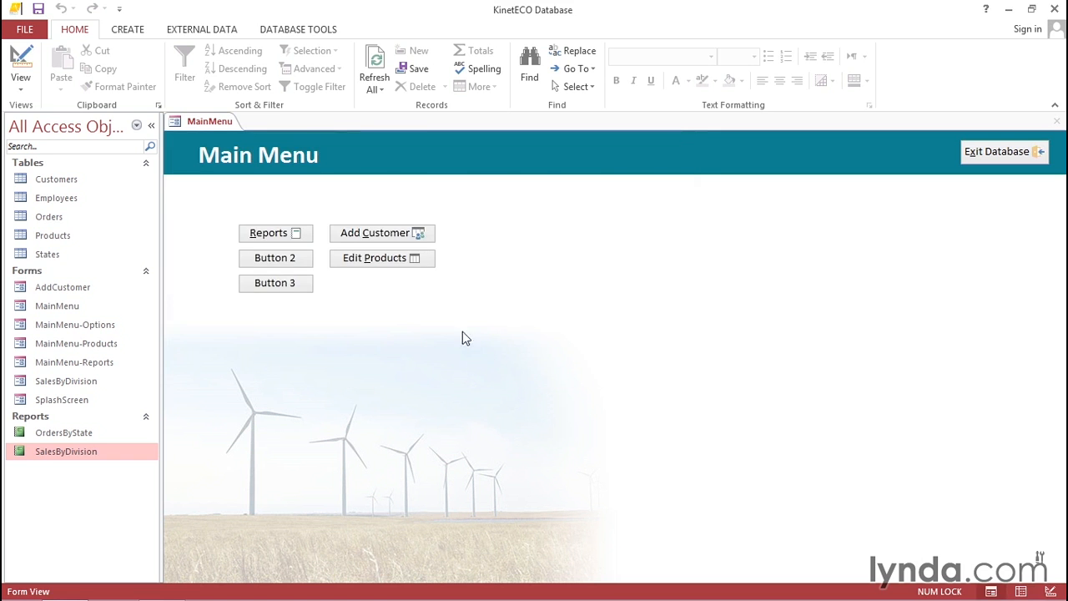
- Open the AddCustomer form from the main menu in Design View and set its Cancel button's Cancel property to Yes
left_click(363, 237)
left_click(21, 58)
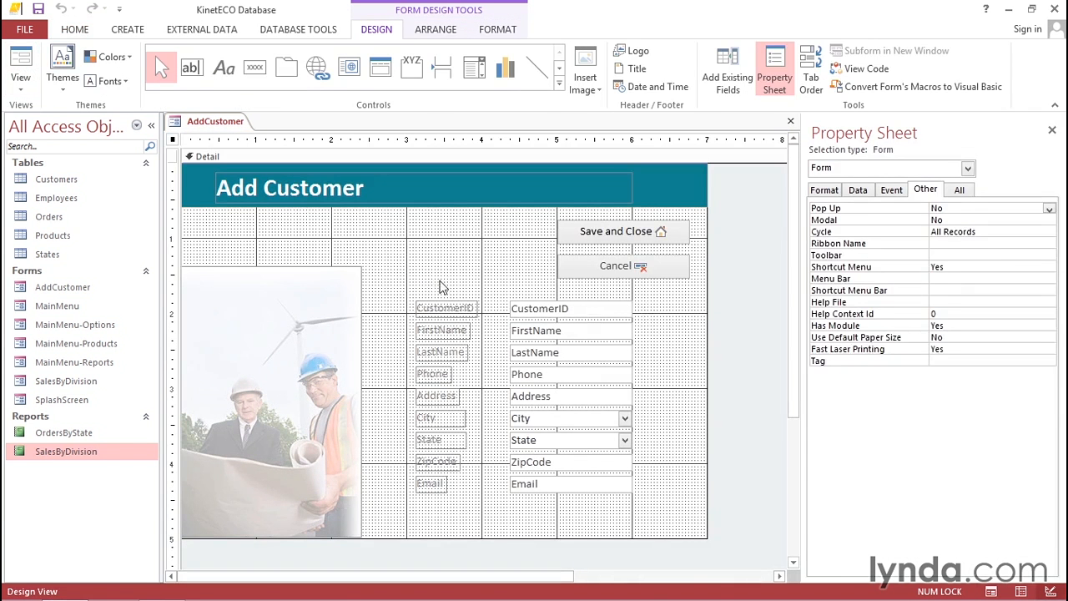
left_click(616, 265)
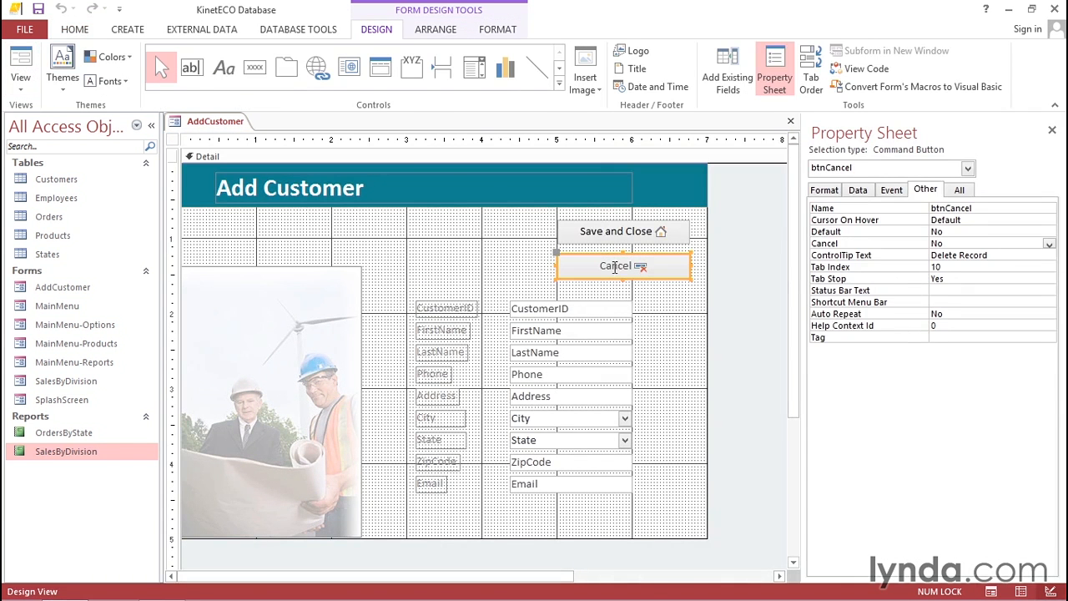
left_click(959, 244)
double_click(966, 243)
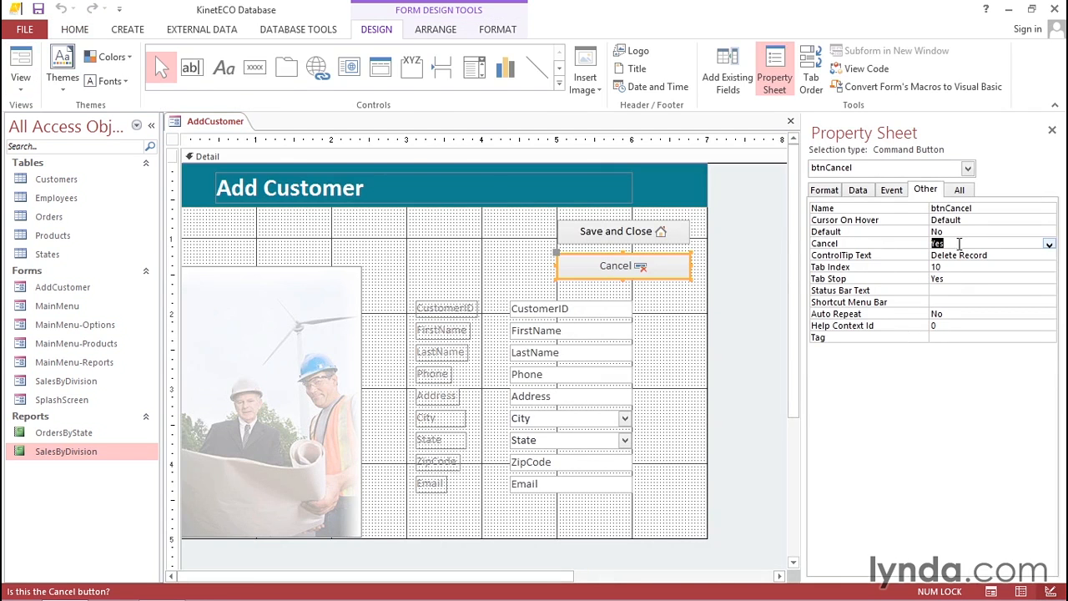
- Set the Save and Close button's Default property to Yes, then close the AddCustomer form with its design changes saved
left_click(625, 236)
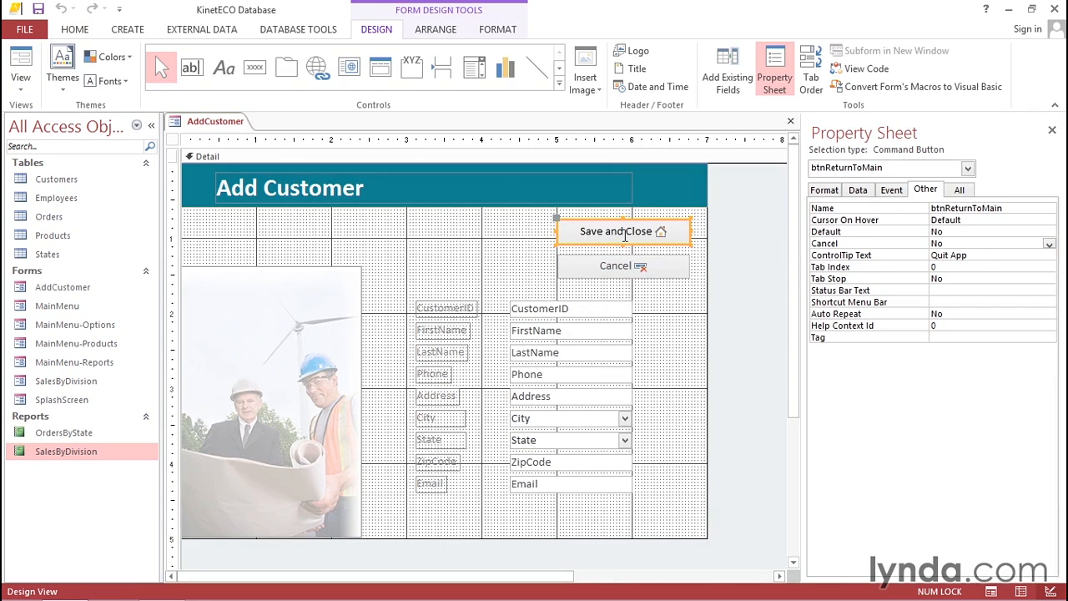
left_click(954, 232)
double_click(953, 232)
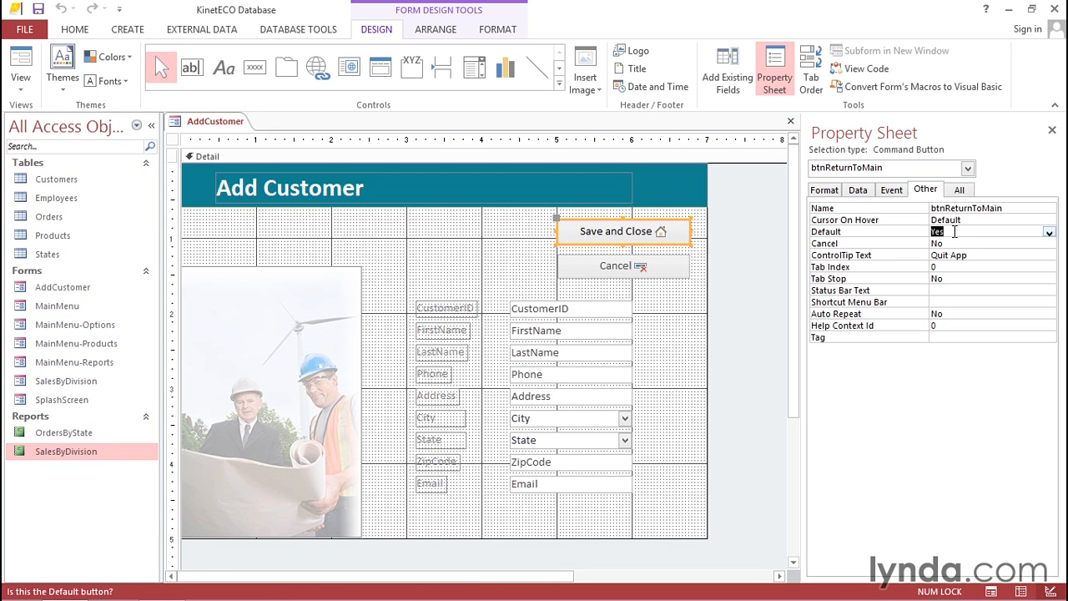
left_click(791, 121)
left_click(477, 351)
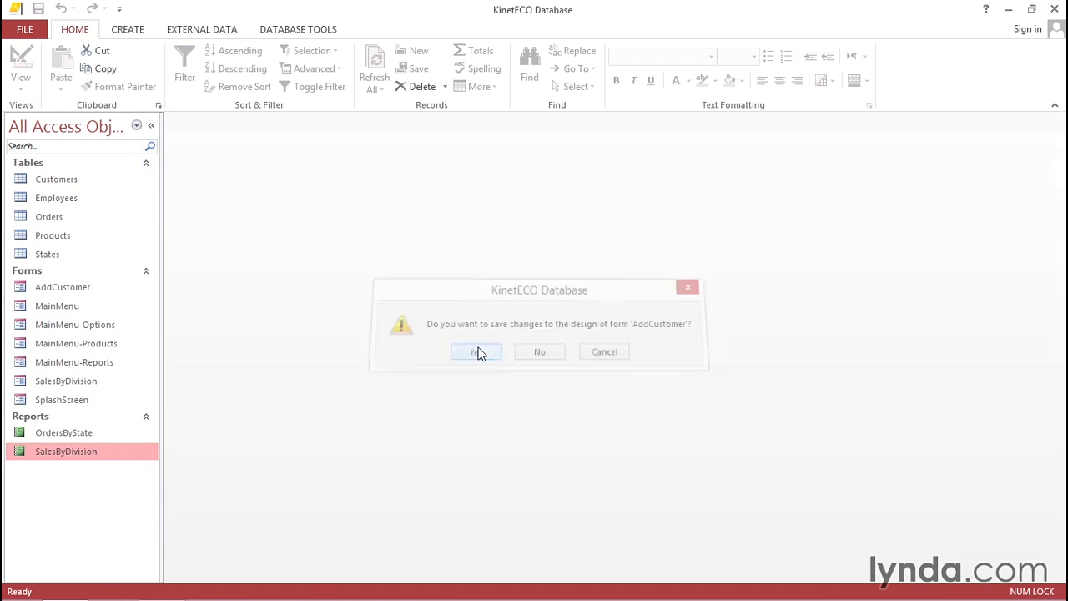
- Open the MainMenu-Products form from the main menu in Design View and set its return button's Cancel property to Yes
double_click(73, 307)
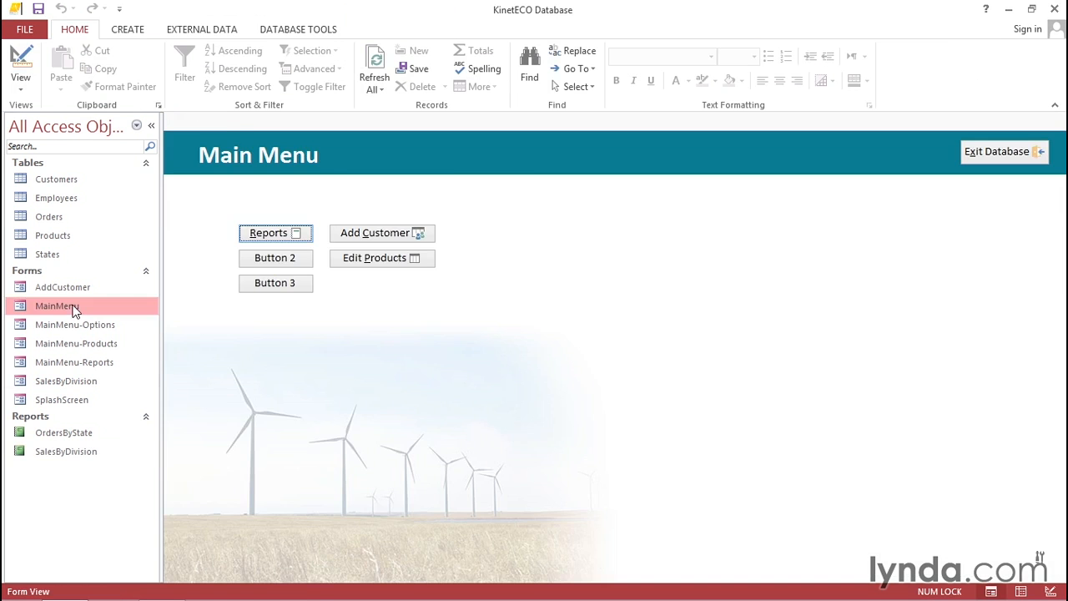
left_click(394, 261)
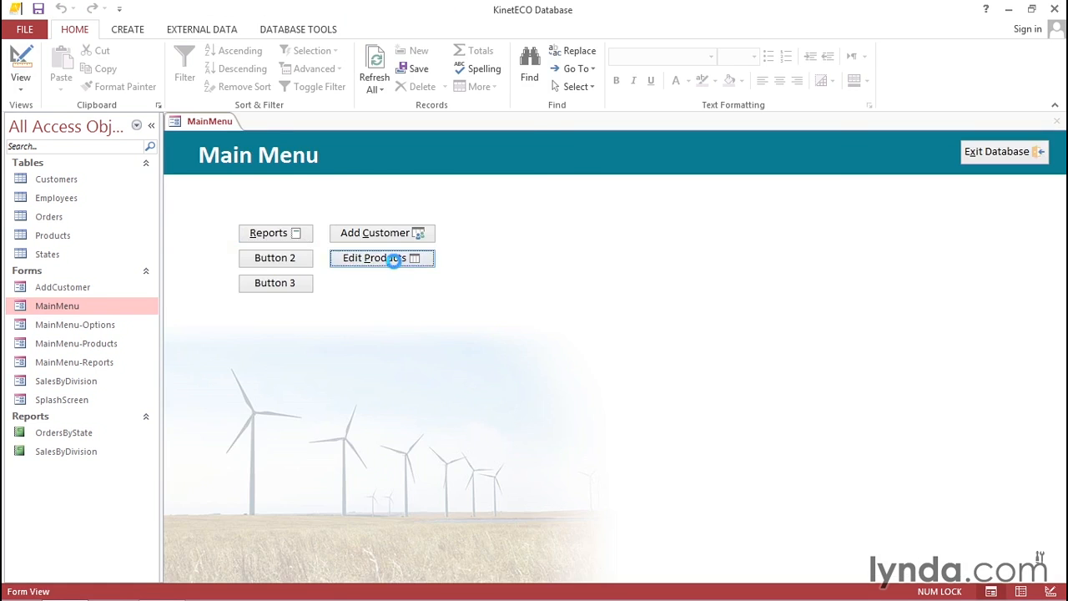
left_click(20, 60)
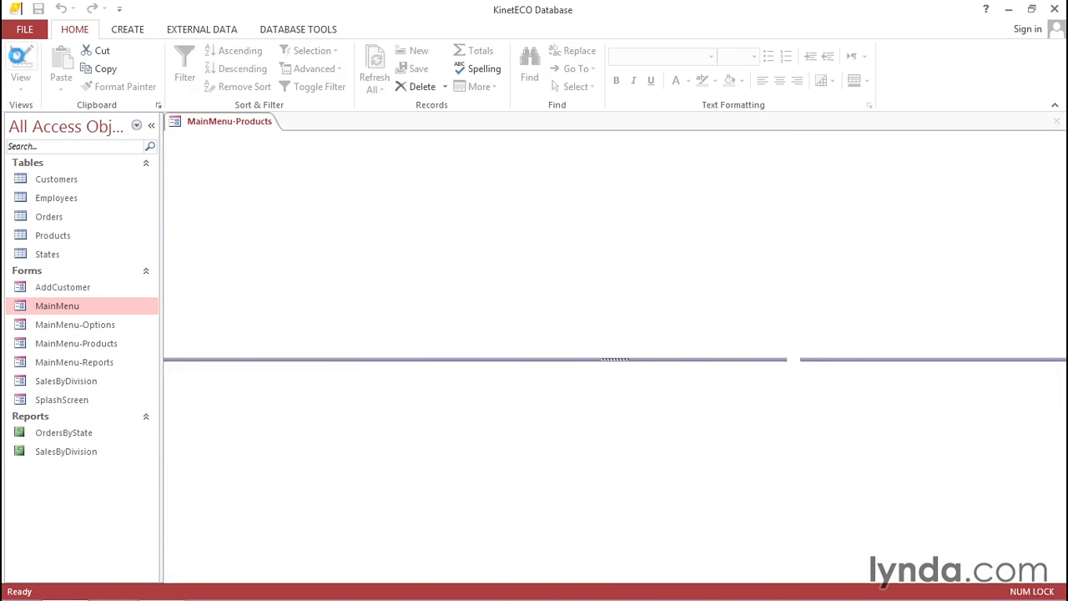
left_click(599, 230)
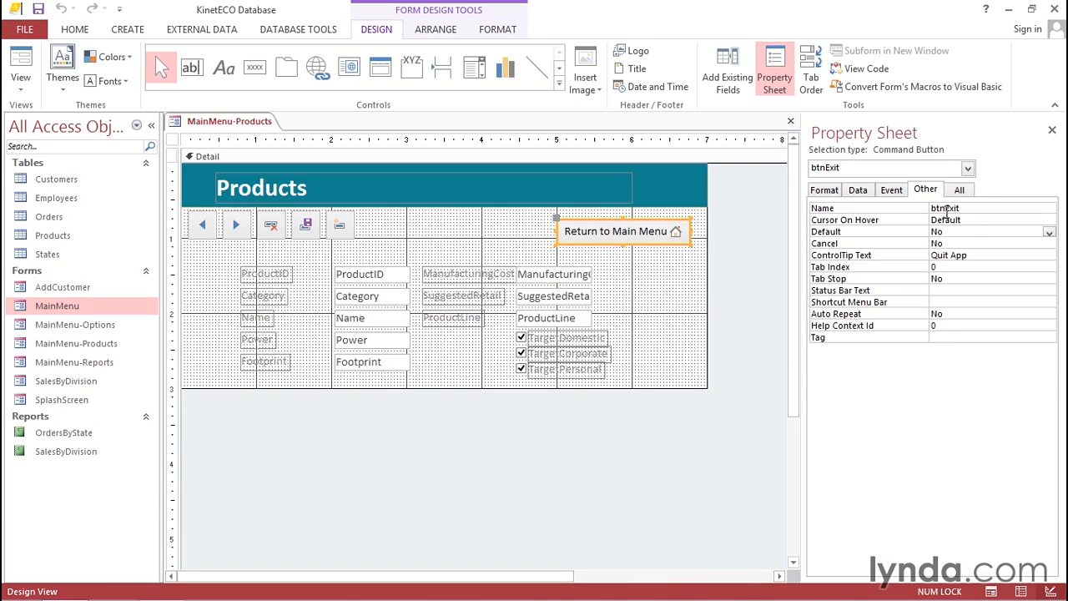
double_click(953, 243)
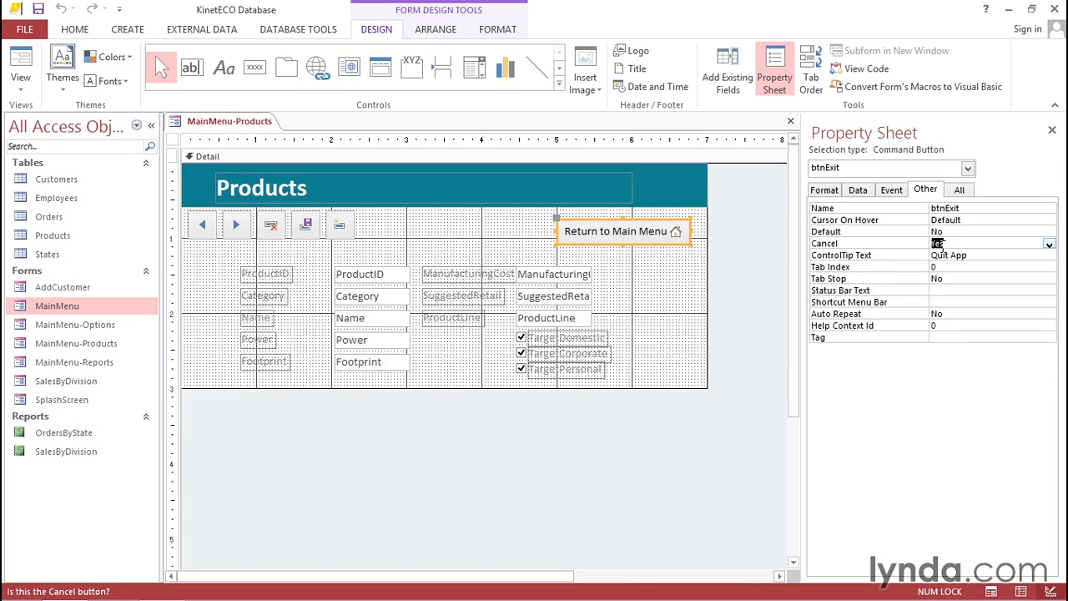
- Set the caption of the return button on the MainMenu-Products form to "Return to &Main Menu"
left_click(821, 191)
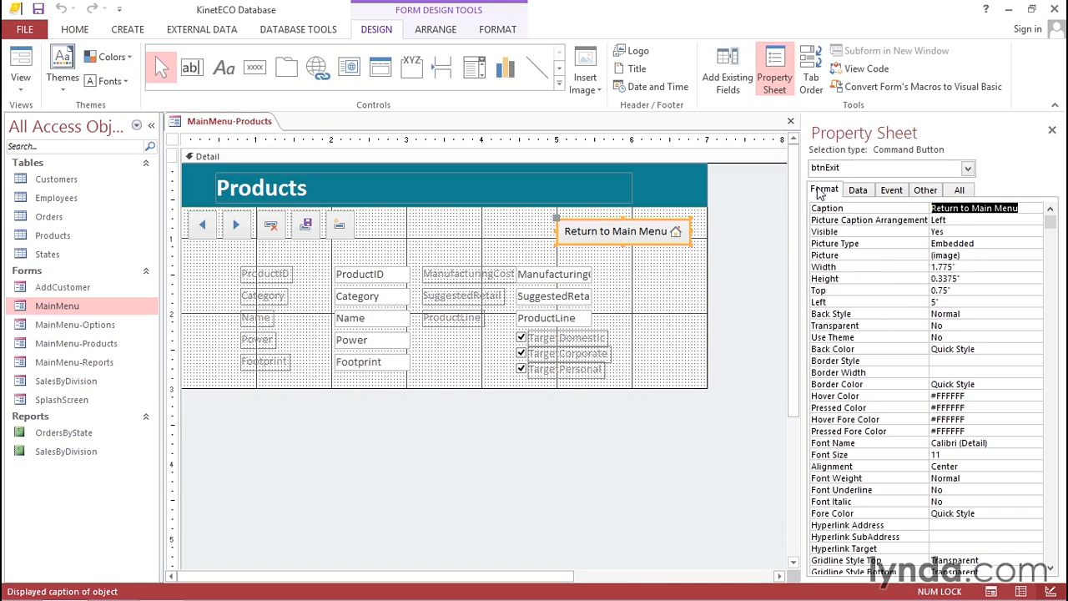
left_click(971, 208)
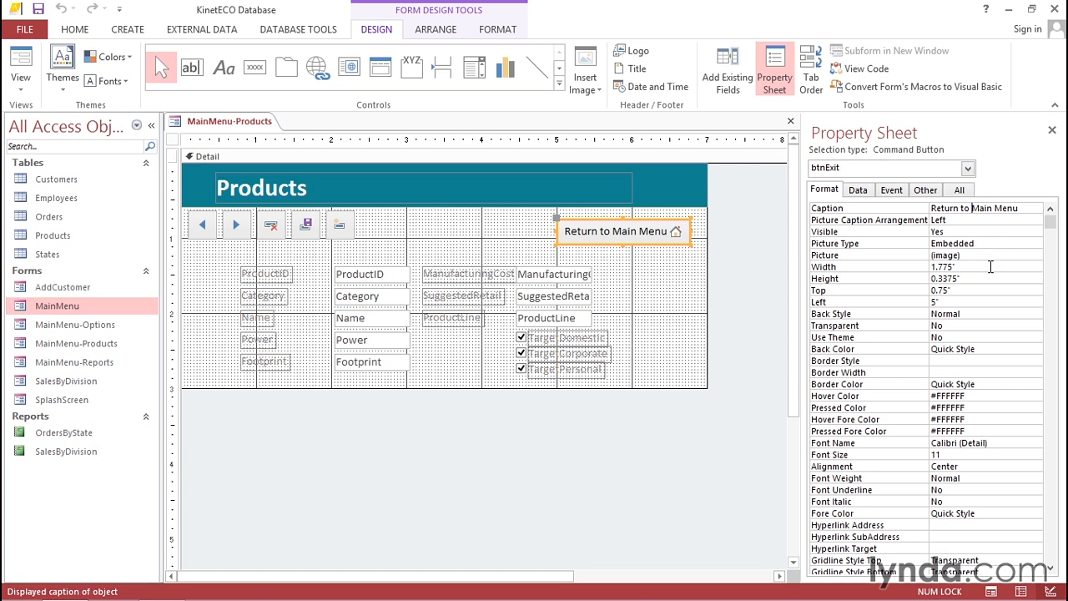
type("&")
key("Tab")
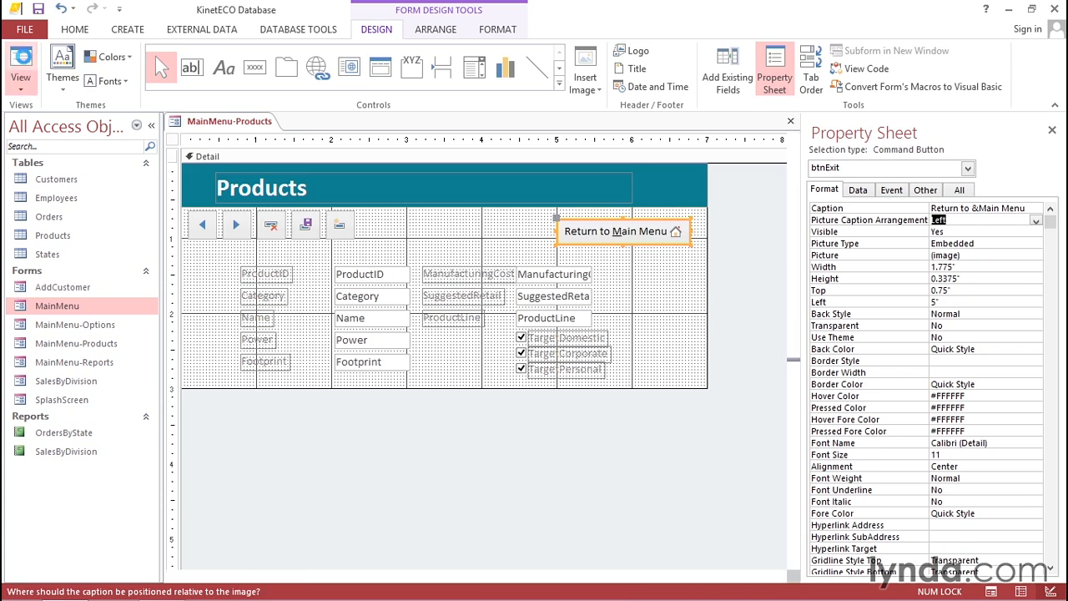
- In Form View, test the Products form's return access shortcut and save the MainMenu-Products design changes
left_click(20, 62)
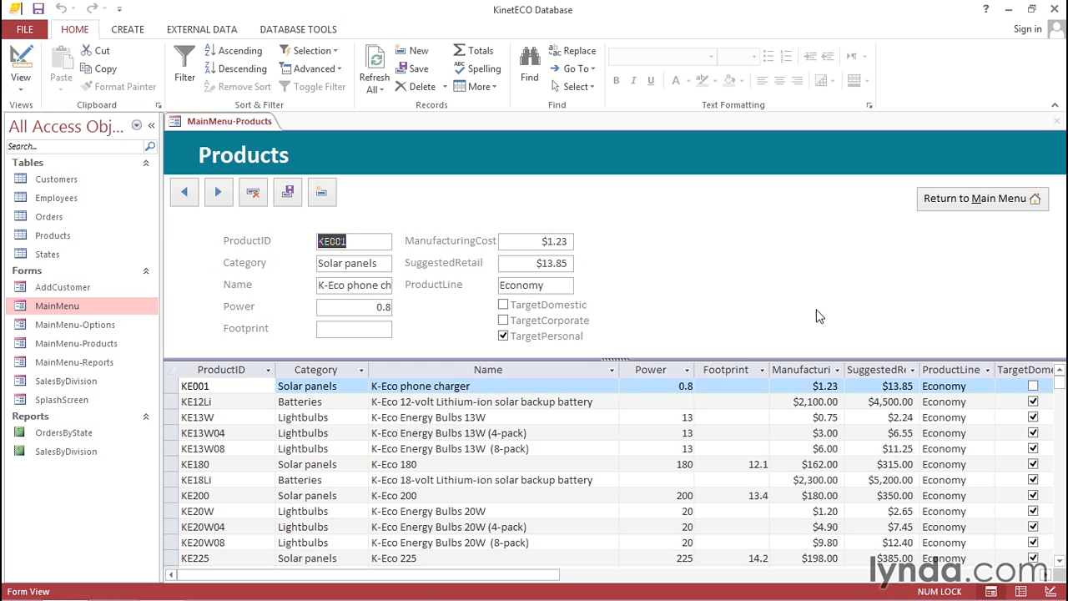
key("alt+m")
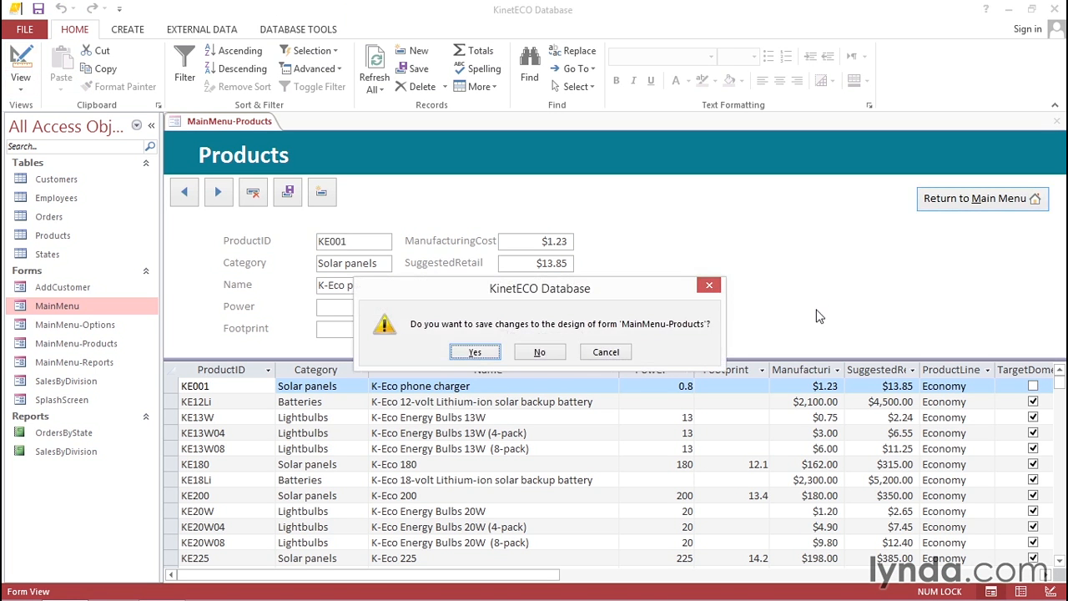
key("Return")
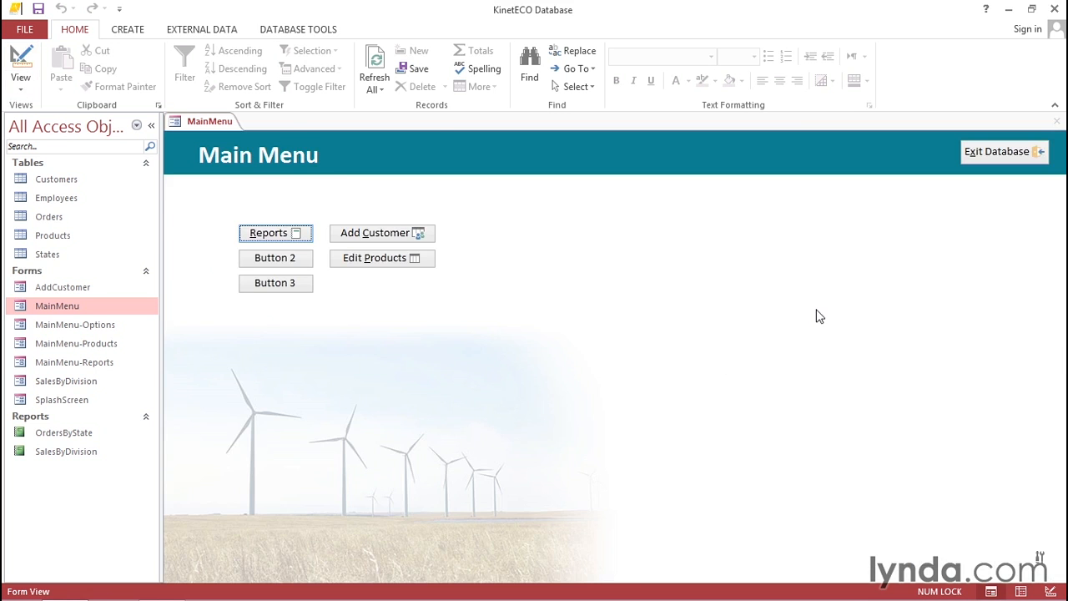
- Test the access shortcuts that open the Products and Options forms, returning to the main menu from each by its access shortcut
key("alt+p")
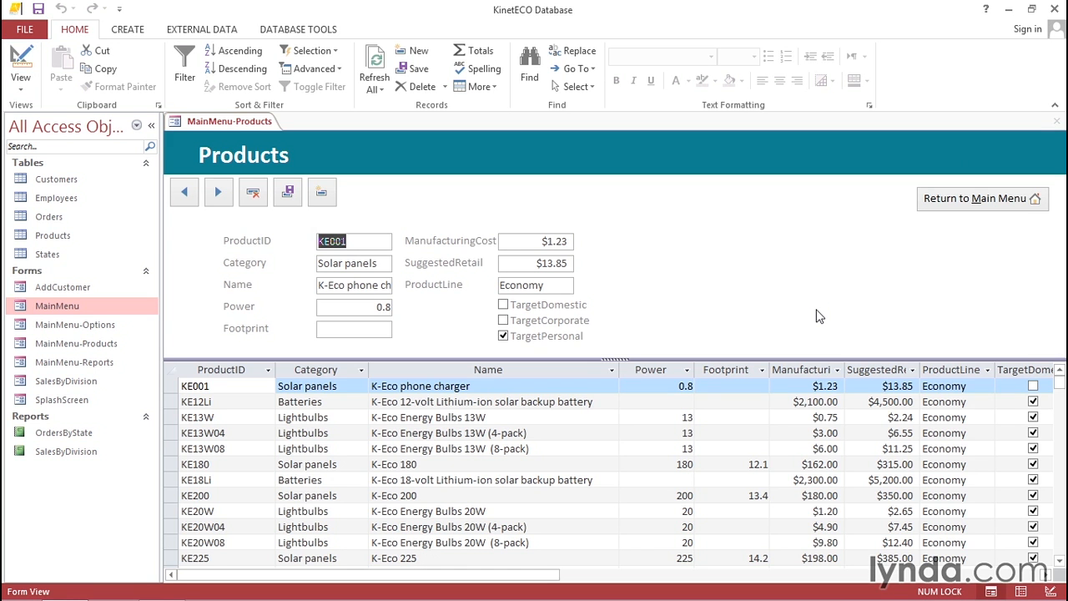
key("alt+m")
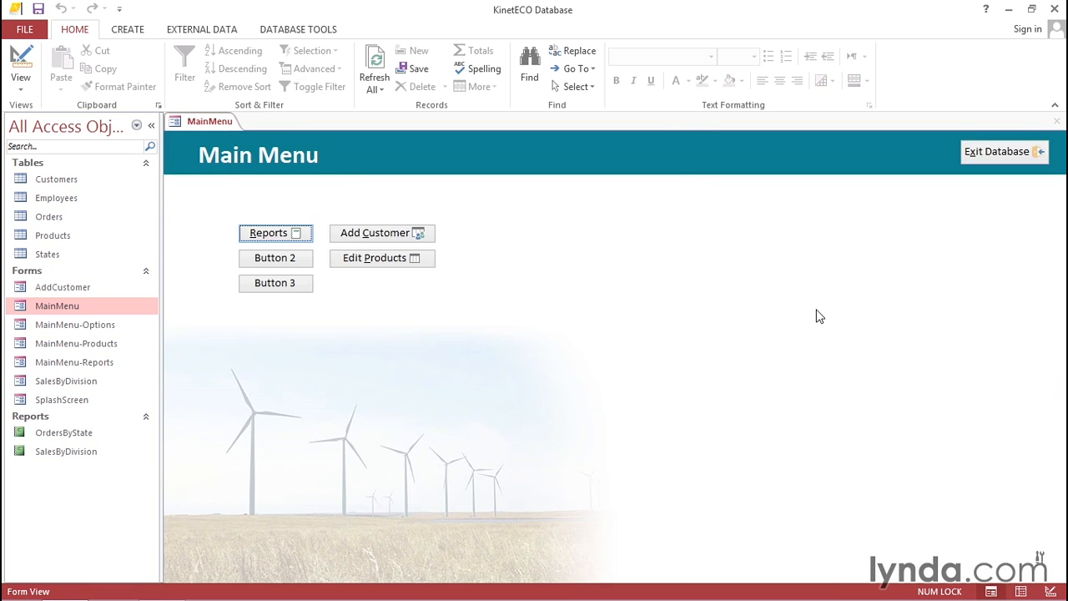
key("alt+o")
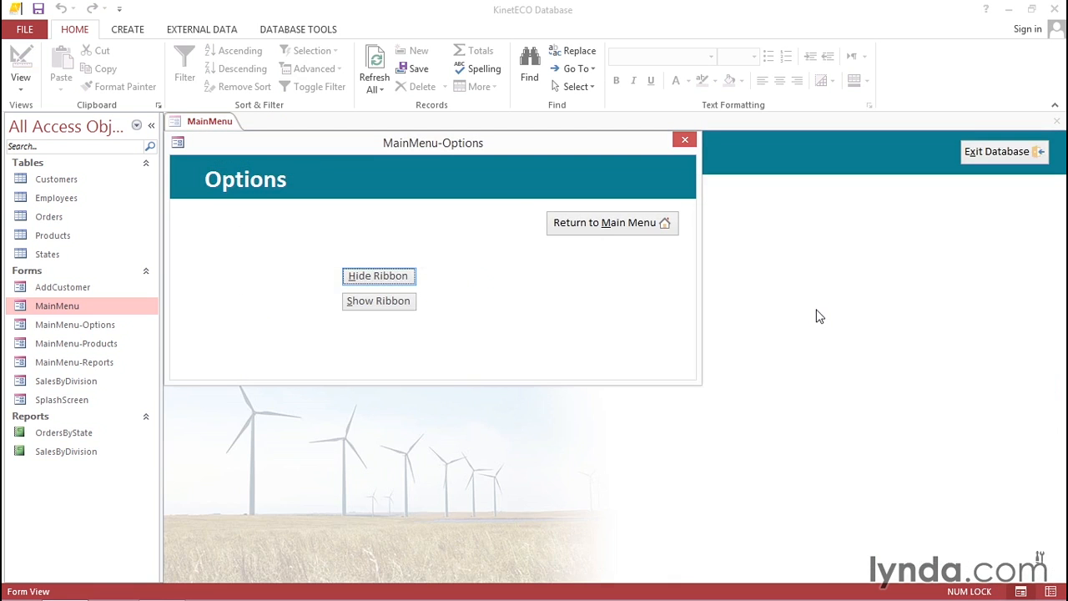
key("alt+m")
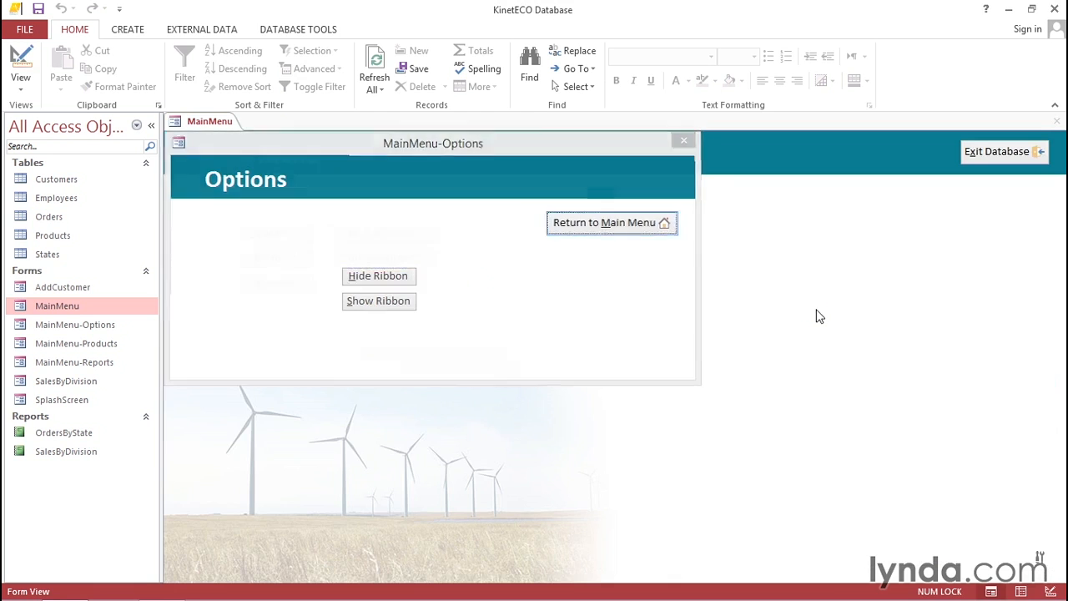